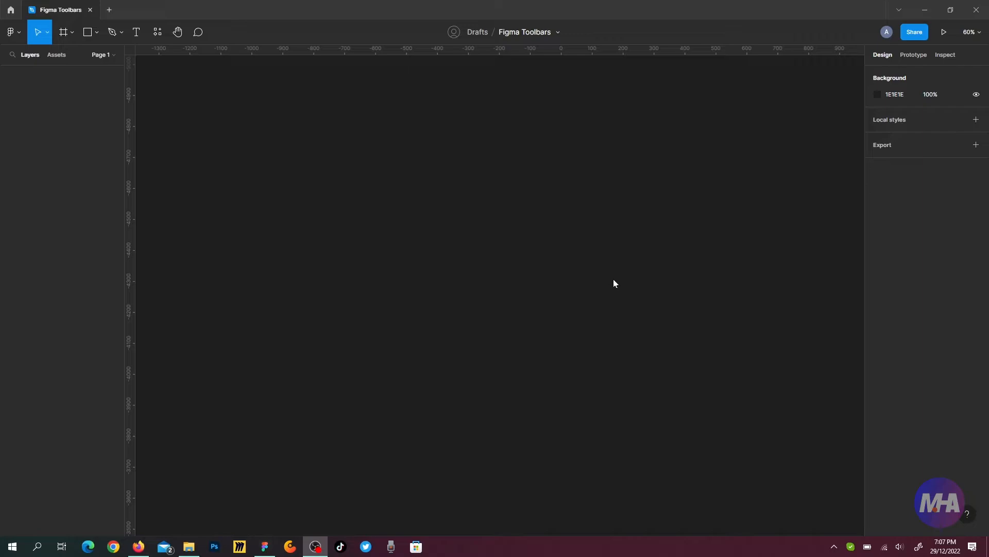
{"action": "left_click", "coordinate": [648, 226]}
{"action": "left_click", "coordinate": [313, 553]}
{"action": "left_click", "coordinate": [481, 196]}
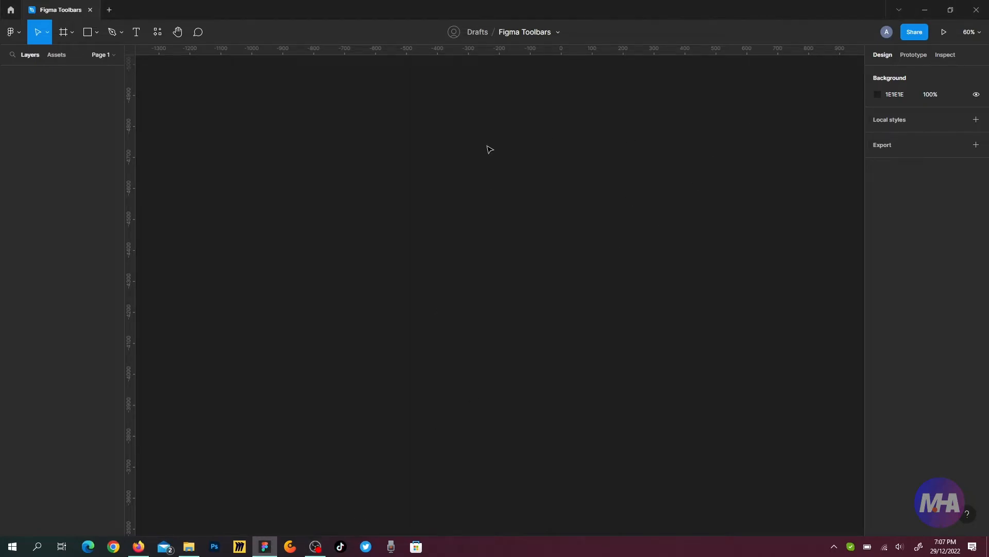
- Draw a landscape frame about 781 × 454 on the empty canvas
{"action": "key", "text": "f"}
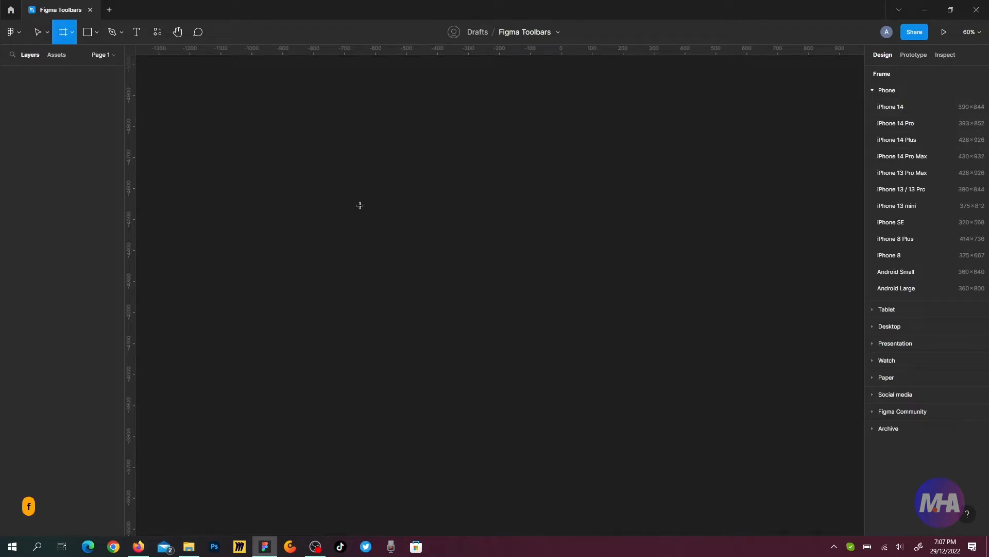
{"action": "left_click", "coordinate": [300, 163]}
{"action": "left_click_drag", "start_coordinate": [315, 178], "coordinate": [525, 289]}
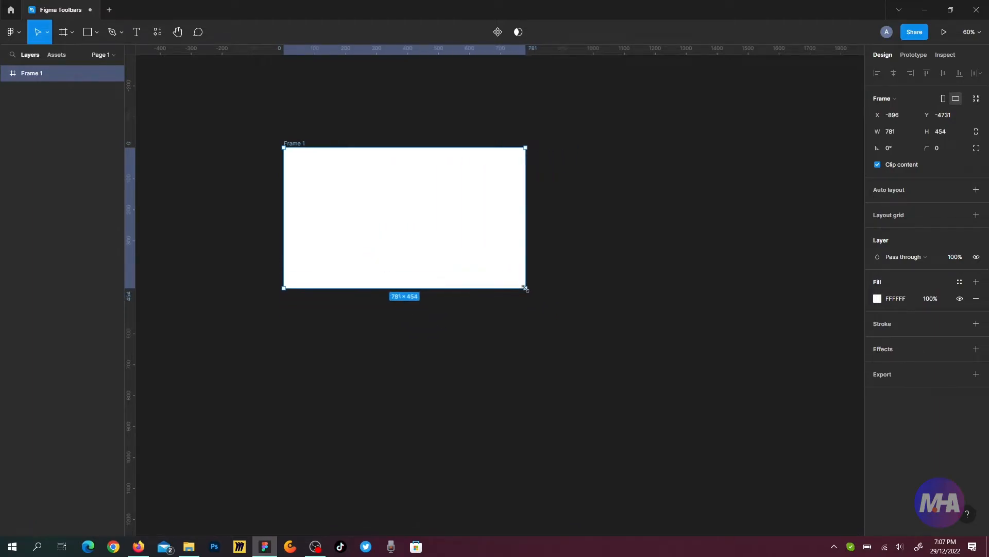
- Rename the new frame as Auto Layout Frame
{"action": "double_click", "coordinate": [293, 143]}
{"action": "type", "text": "Auto L"}
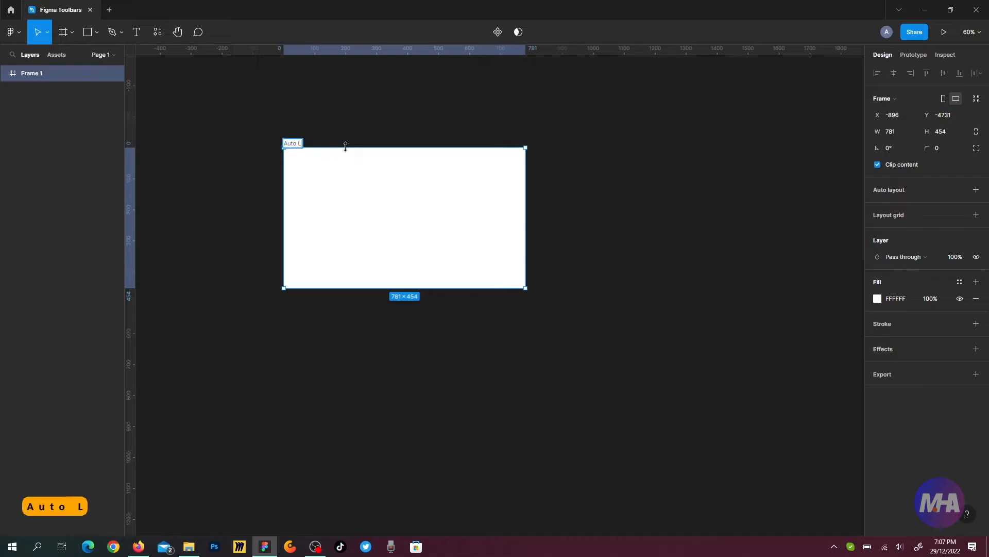
{"action": "type", "text": "ayout"}
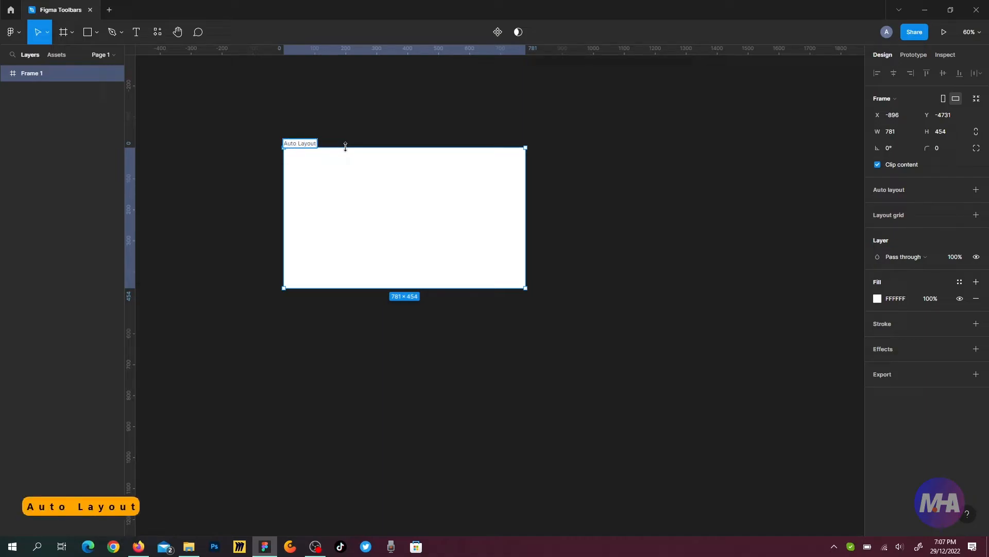
{"action": "type", "text": " Frame"}
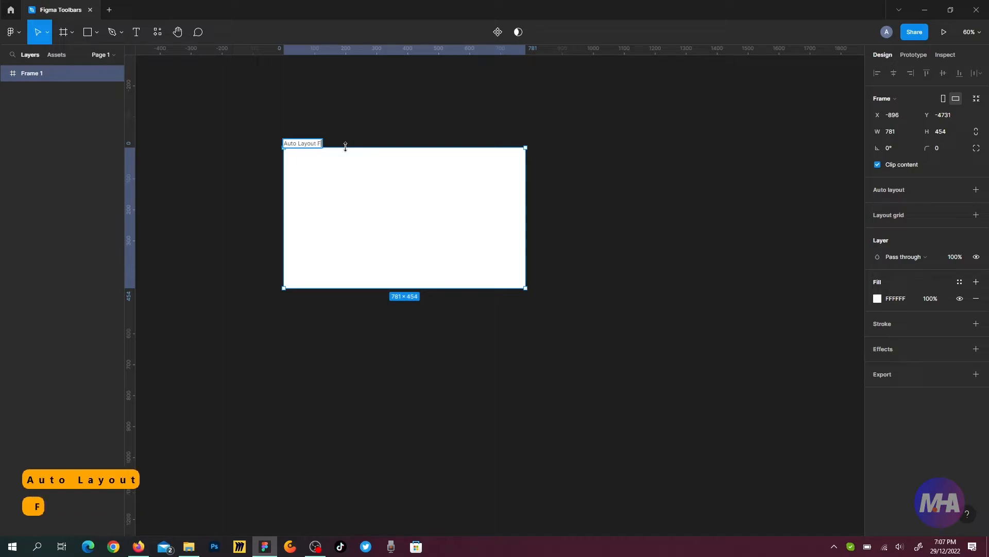
{"action": "key", "text": "Return"}
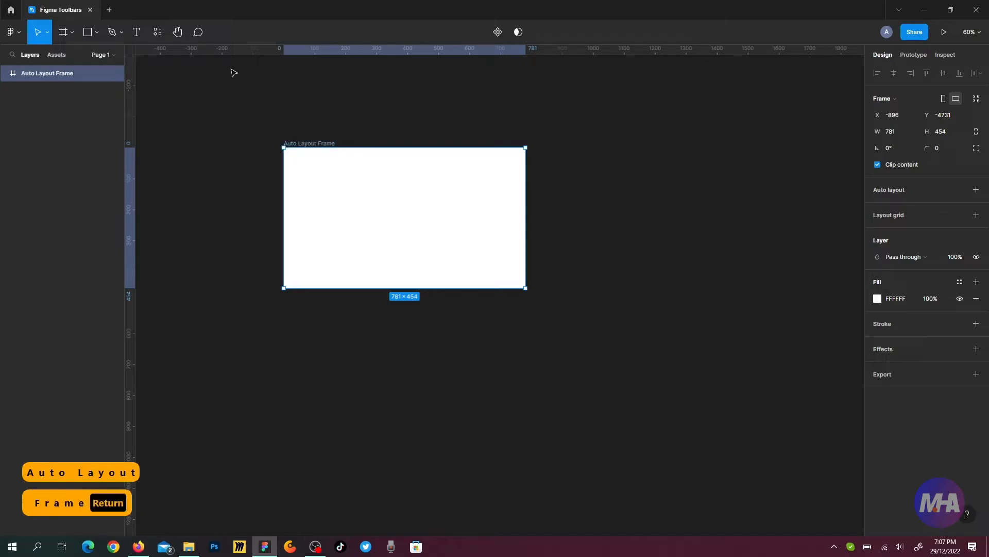
- Draw a rectangle about 320 × 228 below the frame and fill it with green 80E45D
{"action": "left_click", "coordinate": [86, 32]}
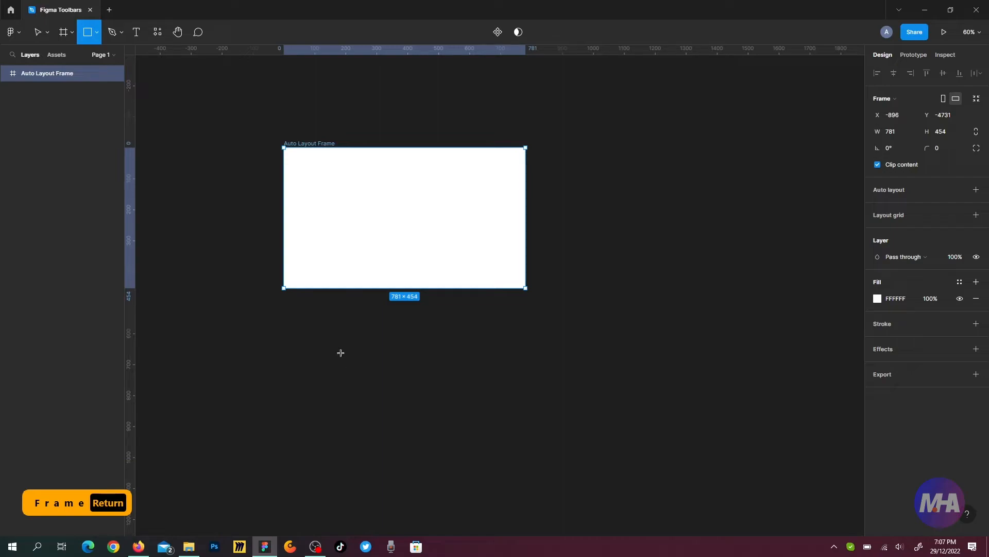
{"action": "left_click_drag", "start_coordinate": [338, 352], "coordinate": [438, 422]}
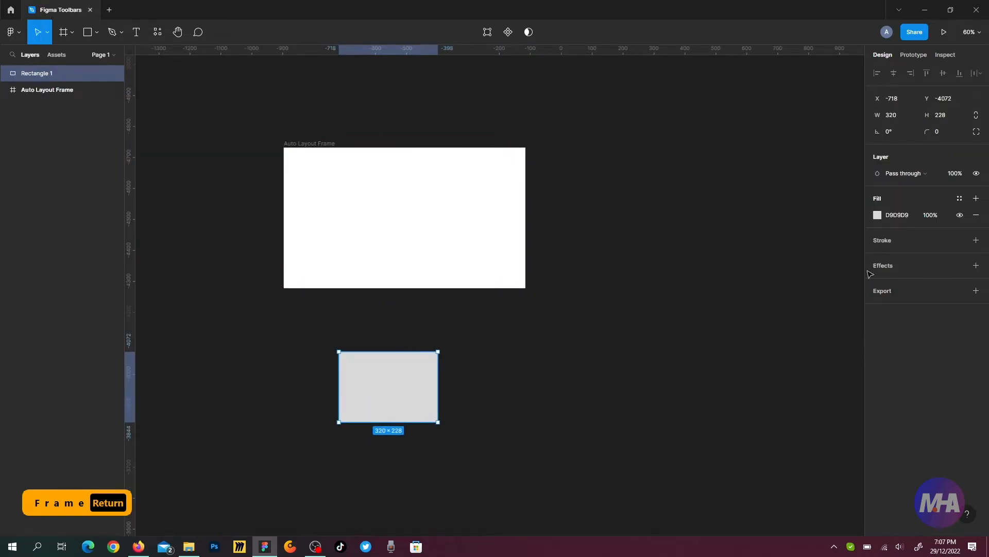
{"action": "left_click", "coordinate": [878, 215]}
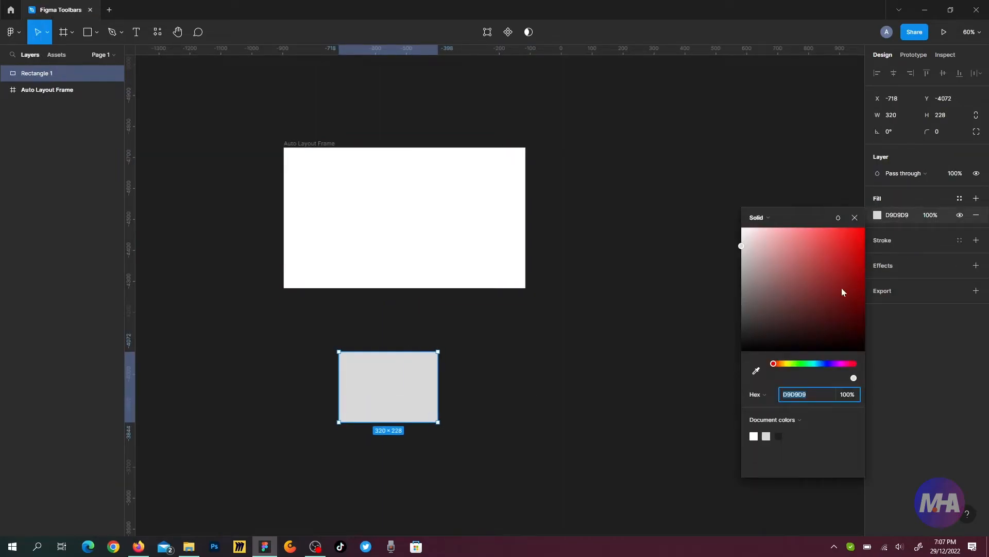
{"action": "left_click", "coordinate": [796, 364]}
{"action": "left_click", "coordinate": [815, 240]}
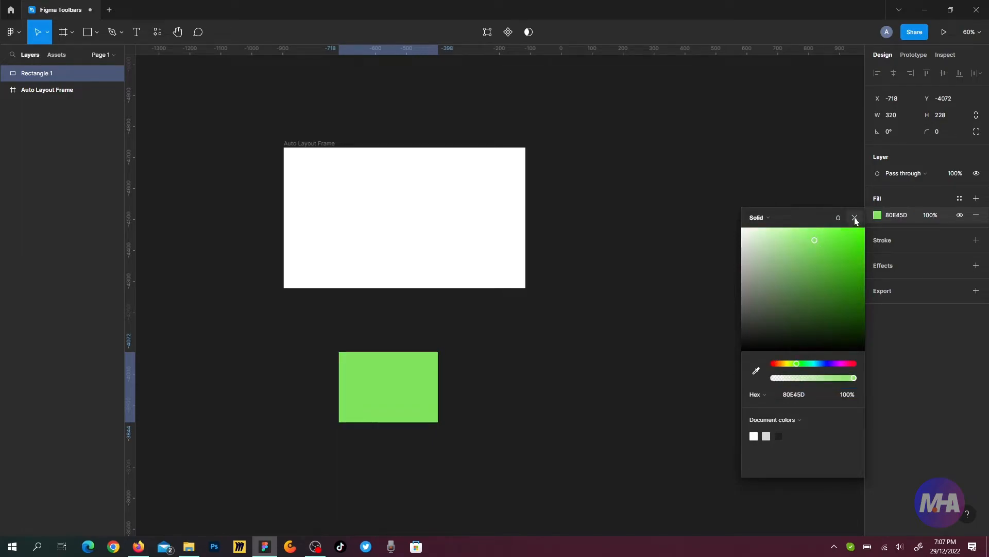
{"action": "left_click", "coordinate": [855, 216]}
- Move the green rectangle into the centre of Auto Layout Frame and apply auto layout to that frame
{"action": "left_click_drag", "start_coordinate": [406, 382], "coordinate": [410, 220]}
{"action": "left_click", "coordinate": [381, 136]}
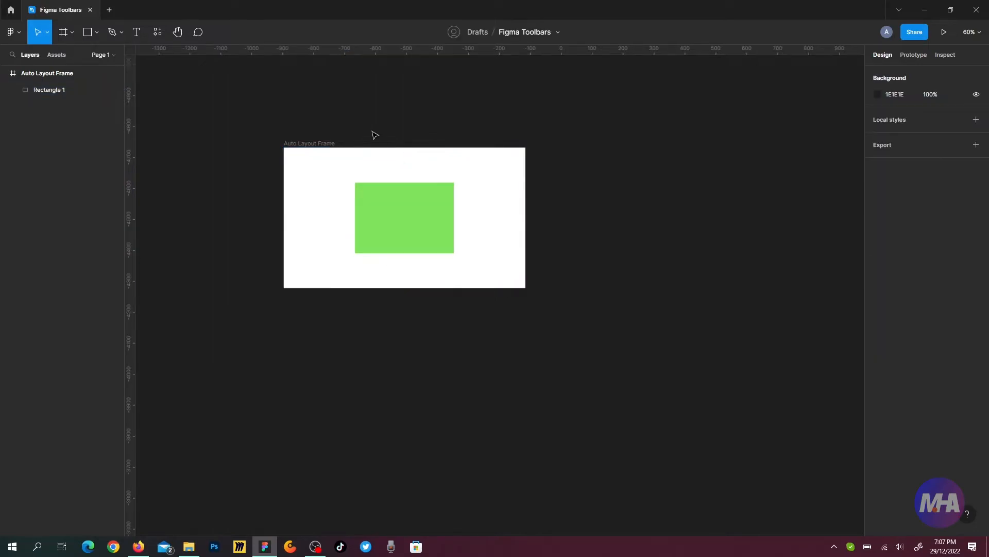
{"action": "left_click", "coordinate": [330, 144]}
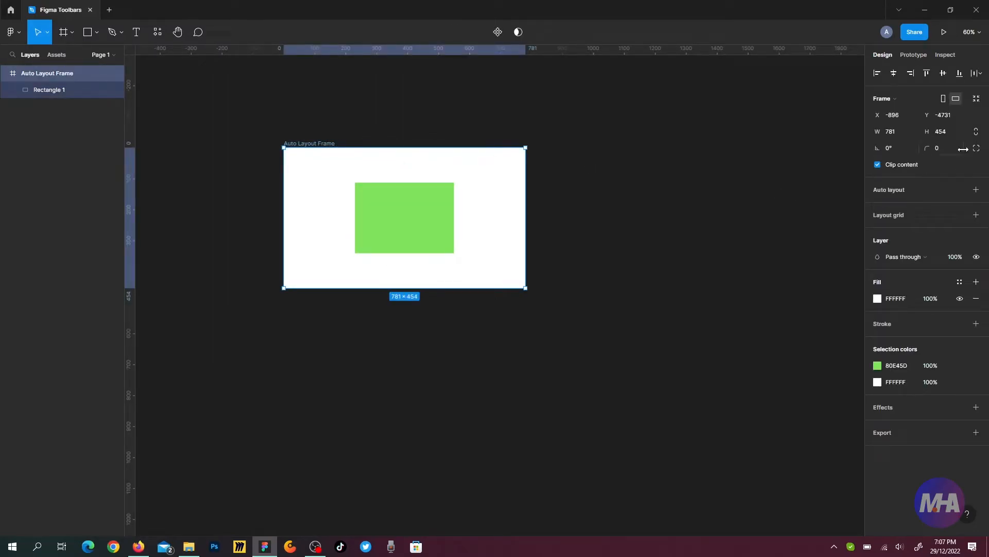
{"action": "left_click", "coordinate": [976, 190]}
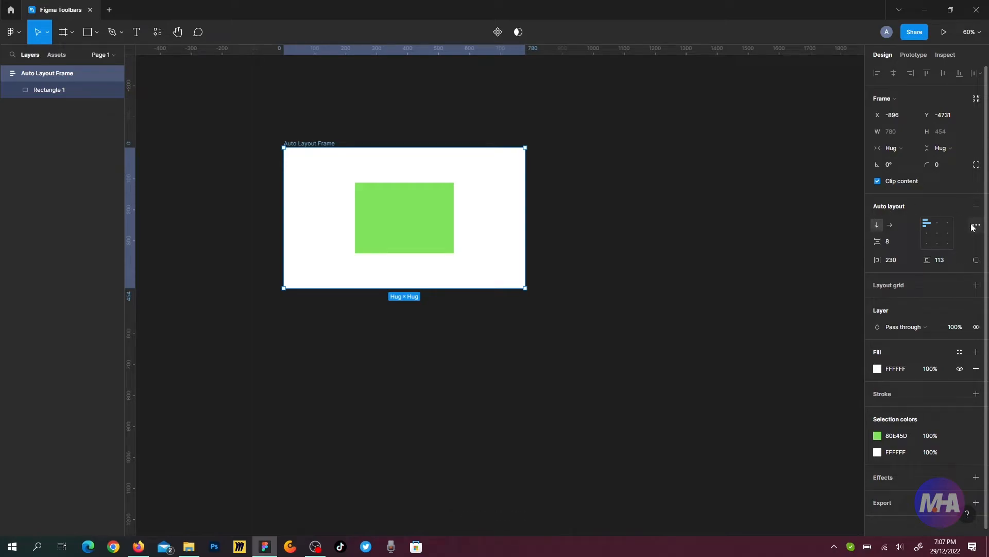
- Enlarge the green rectangle inside the auto layout frame to about 406 × 290
{"action": "left_click", "coordinate": [441, 239]}
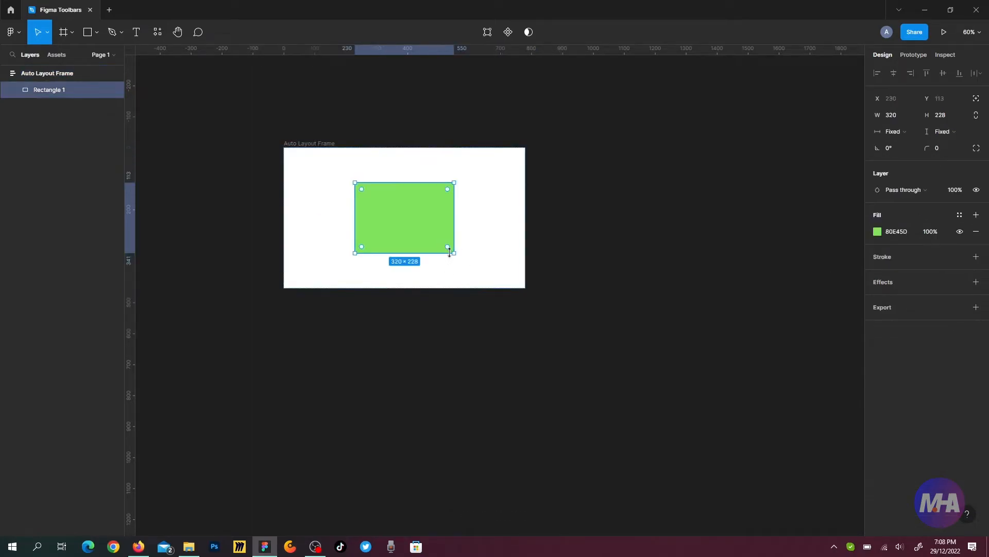
{"action": "left_click_drag", "start_coordinate": [454, 252], "coordinate": [480, 272]}
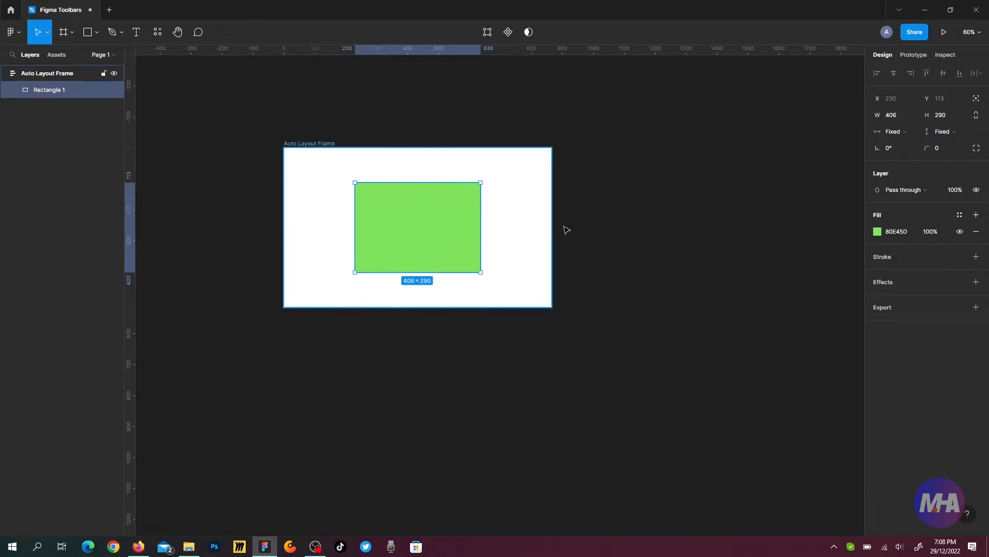
{"action": "left_click", "coordinate": [565, 226]}
{"action": "left_click", "coordinate": [522, 208]}
- Duplicate the green rectangle twice inside the frame to stack three rectangles vertically
{"action": "left_click", "coordinate": [418, 215]}
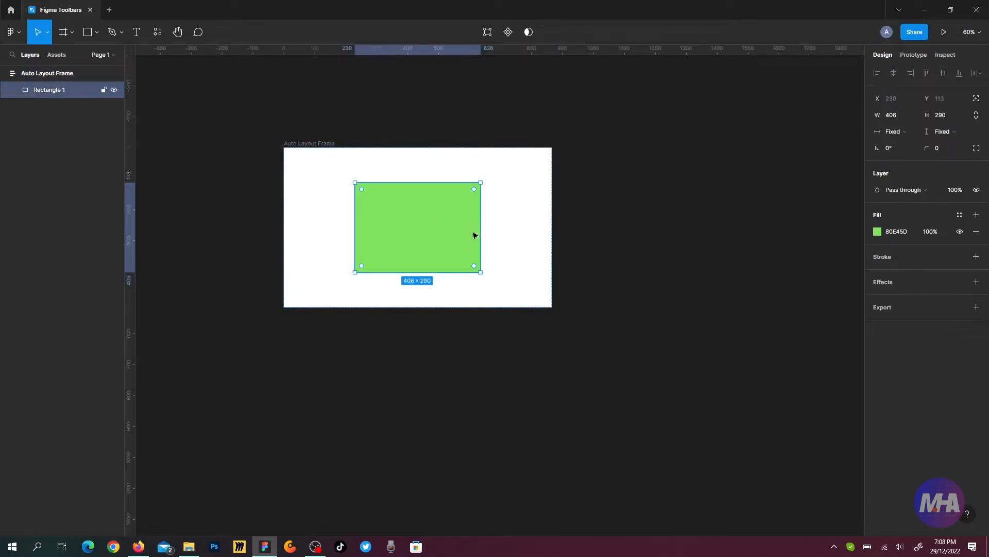
{"action": "key", "text": "ctrl+d"}
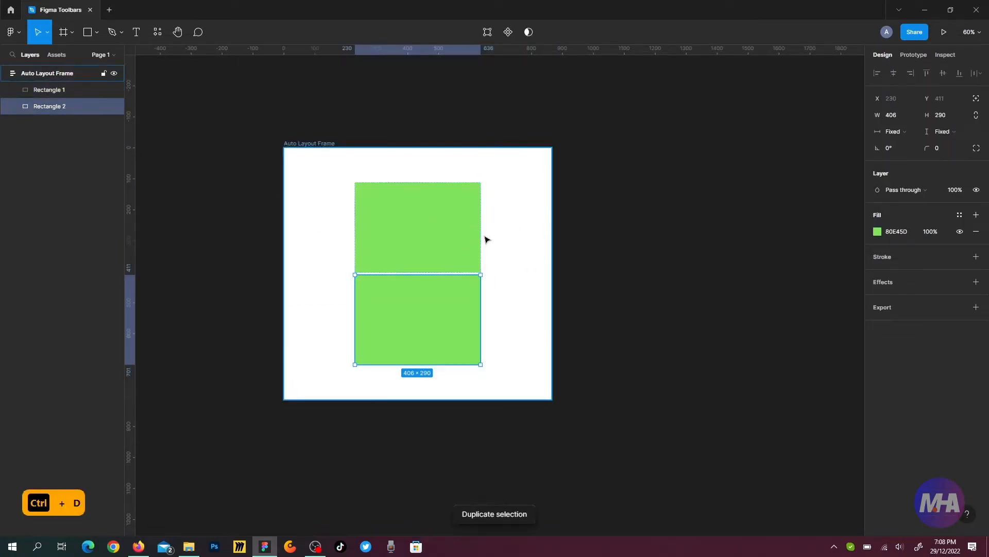
{"action": "key", "text": "ctrl+d"}
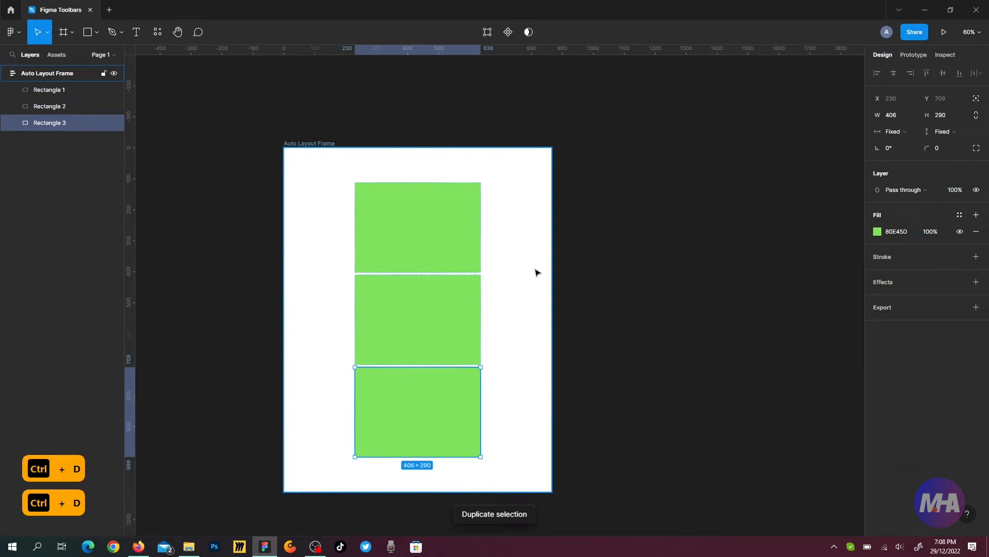
{"action": "left_click", "coordinate": [446, 248]}
{"action": "left_click", "coordinate": [596, 257]}
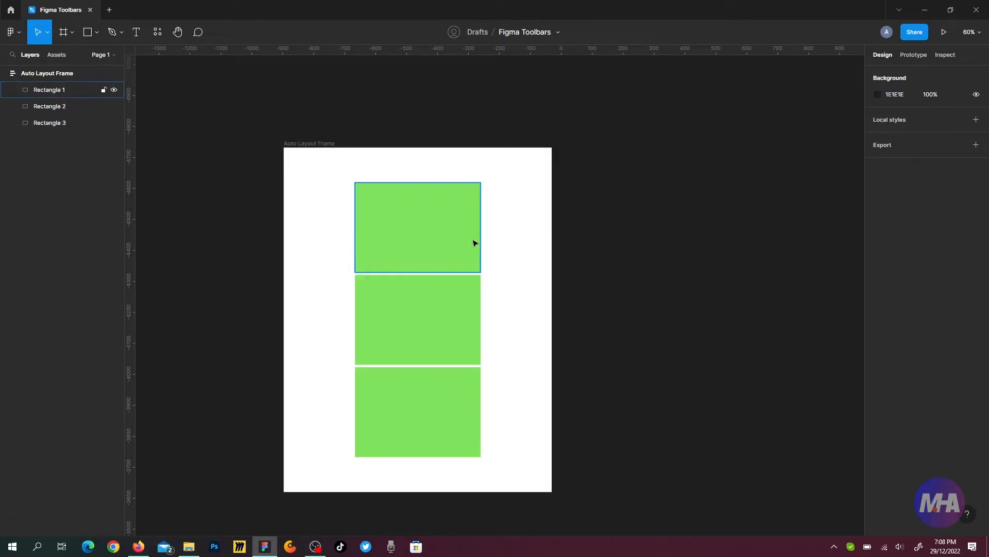
- Delete the middle rectangle and duplicate the lower remaining one inside the auto layout frame
{"action": "left_click", "coordinate": [440, 306]}
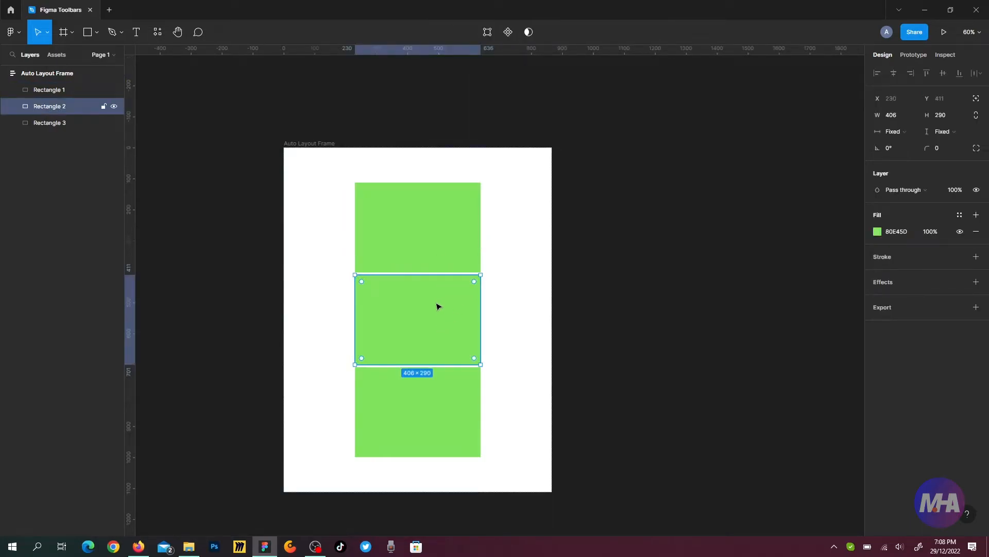
{"action": "key", "text": "Delete"}
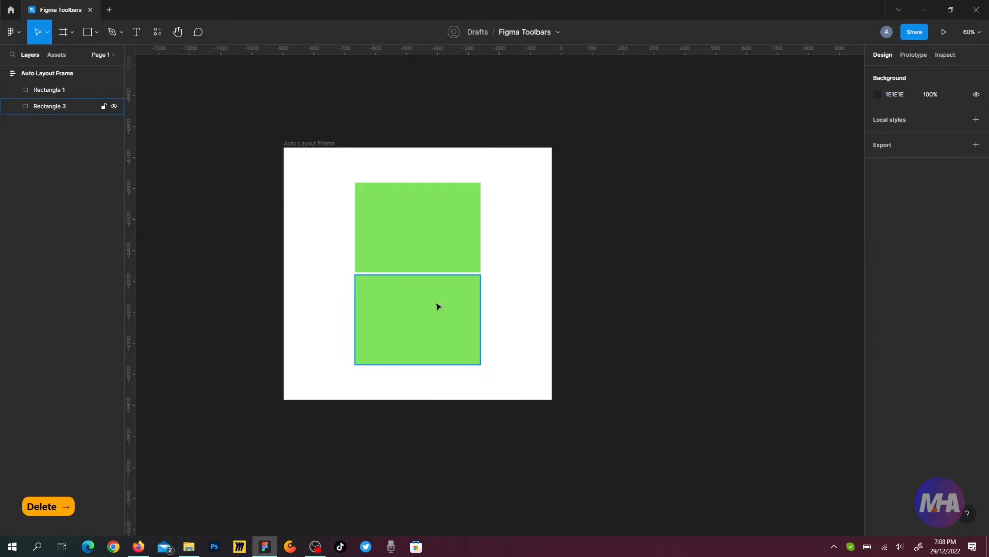
{"action": "left_click", "coordinate": [470, 319]}
{"action": "key", "text": "ctrl+d"}
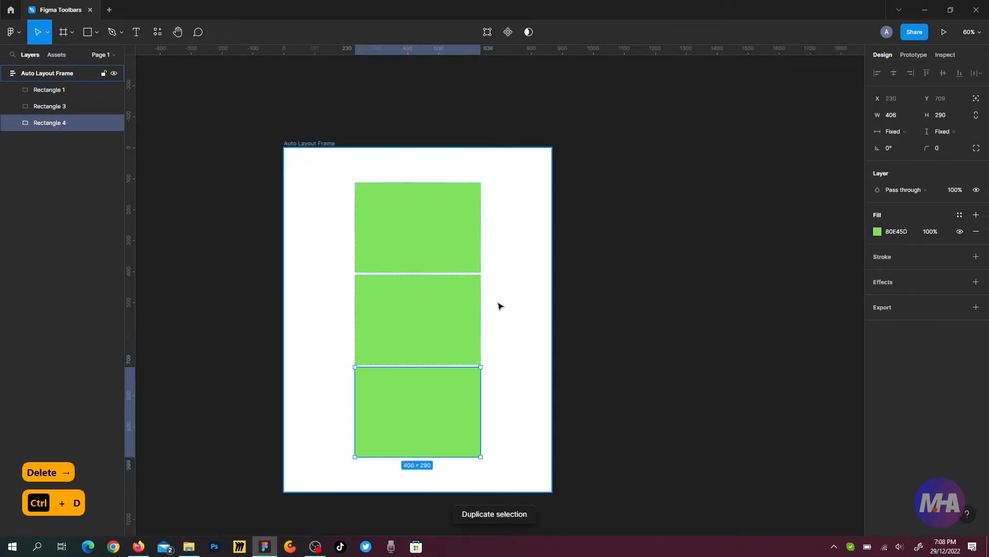
{"action": "left_click", "coordinate": [500, 305]}
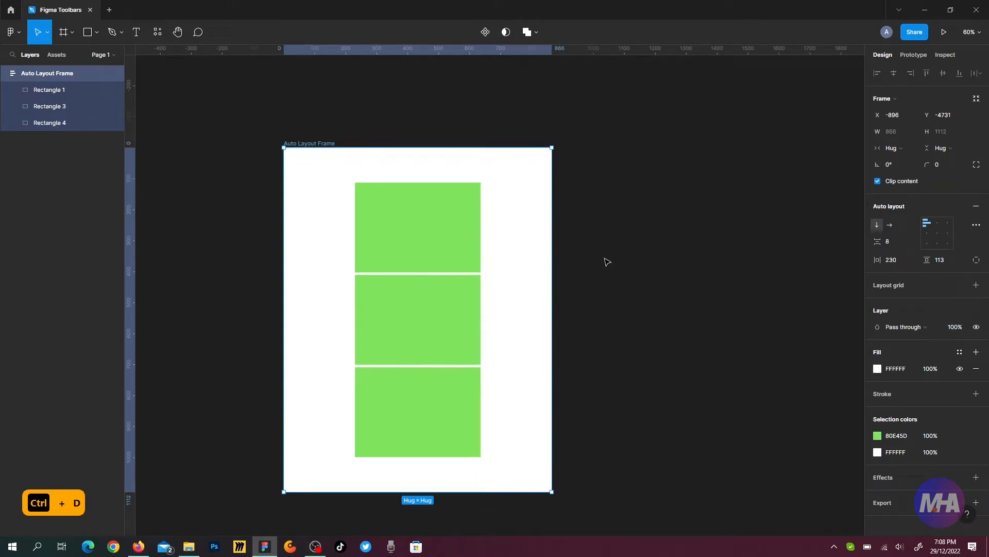
{"action": "left_click", "coordinate": [447, 127]}
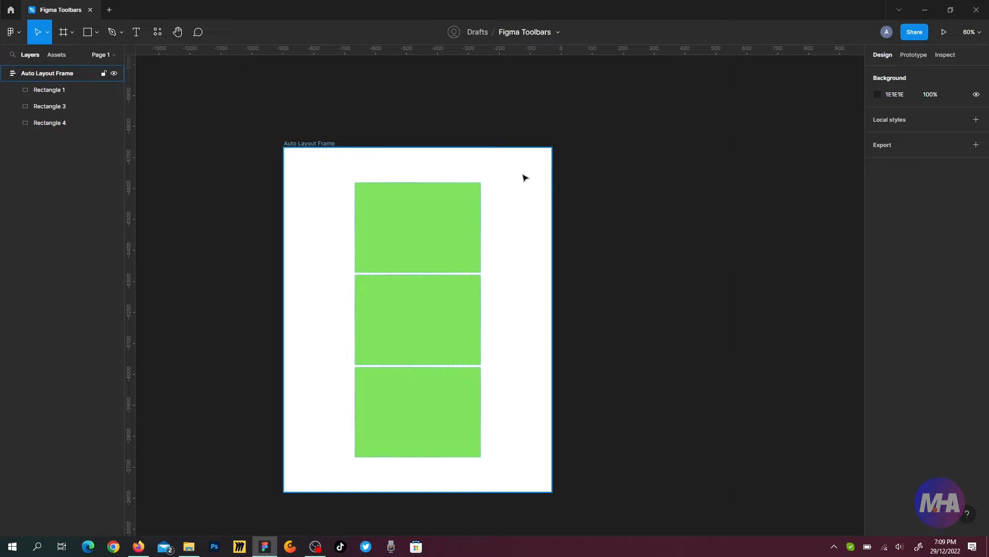
- Toggle the frame's auto layout direction, leaving it horizontal, and set the spacing between items to 60
{"action": "left_click", "coordinate": [613, 175]}
{"action": "left_click", "coordinate": [334, 144]}
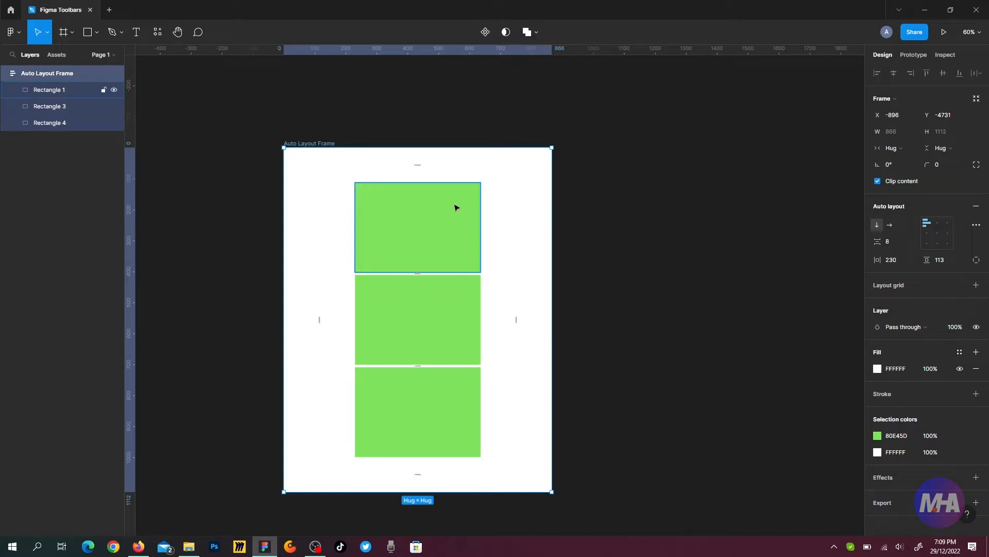
{"action": "left_click", "coordinate": [891, 225]}
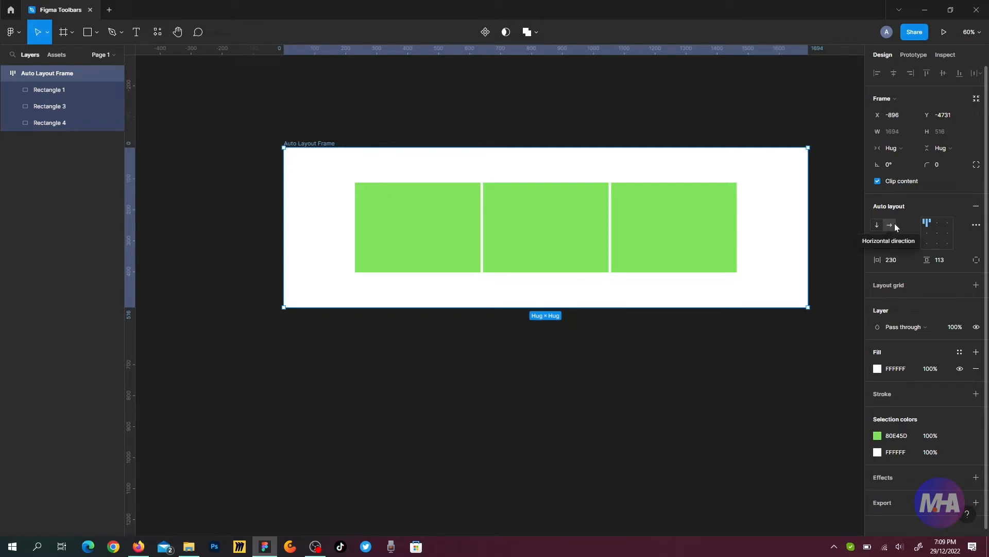
{"action": "left_click", "coordinate": [878, 224]}
{"action": "left_click", "coordinate": [890, 224]}
{"action": "left_click", "coordinate": [877, 224]}
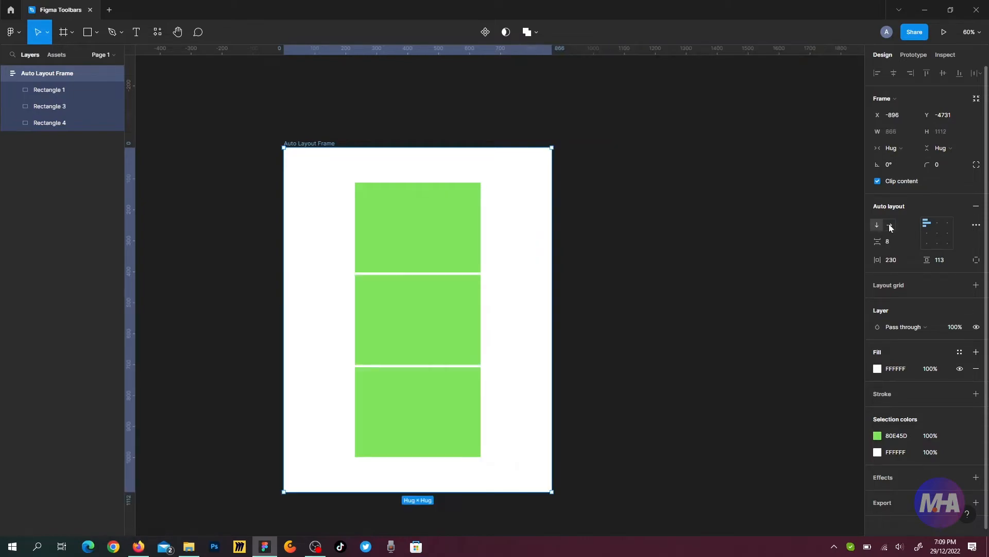
{"action": "left_click", "coordinate": [889, 225]}
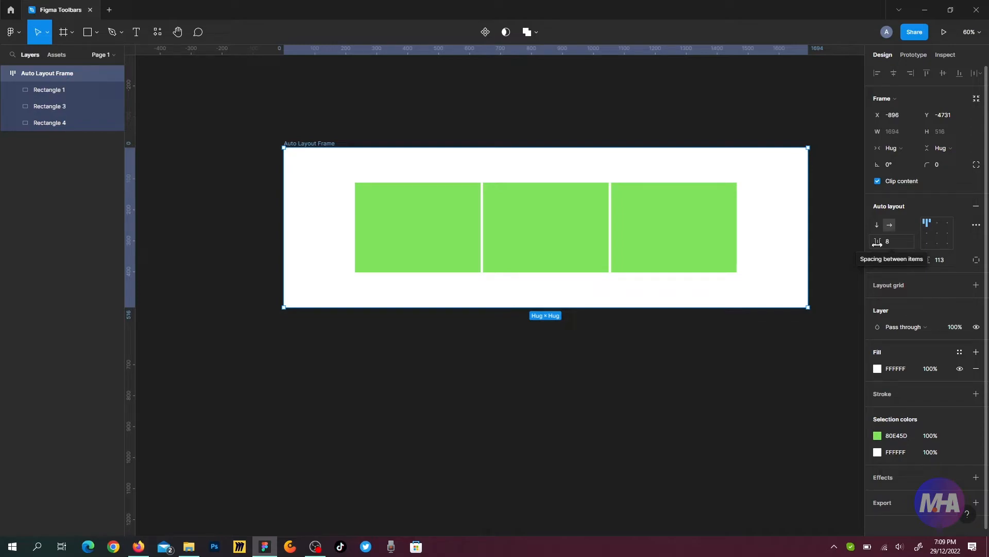
{"action": "left_click_drag", "start_coordinate": [879, 241], "coordinate": [933, 234]}
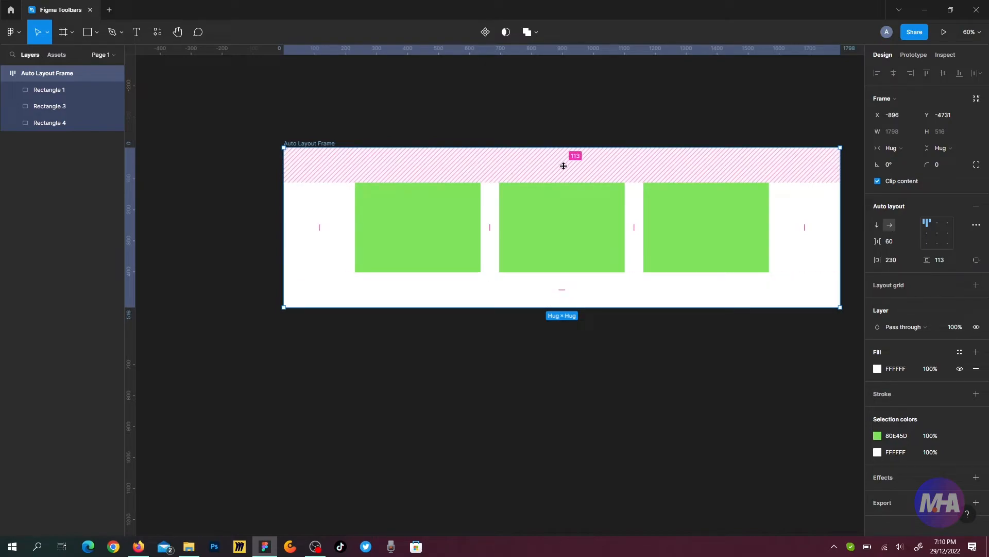
- Try reducing the frame's top padding to 81 and adjusting its left padding on the canvas, undoing each change
{"action": "mouse_move", "coordinate": [564, 164]}
{"action": "left_mouse_down"}
{"action": "mouse_move", "coordinate": [559, 174]}
{"action": "mouse_move", "coordinate": [561, 155]}
{"action": "left_mouse_up"}
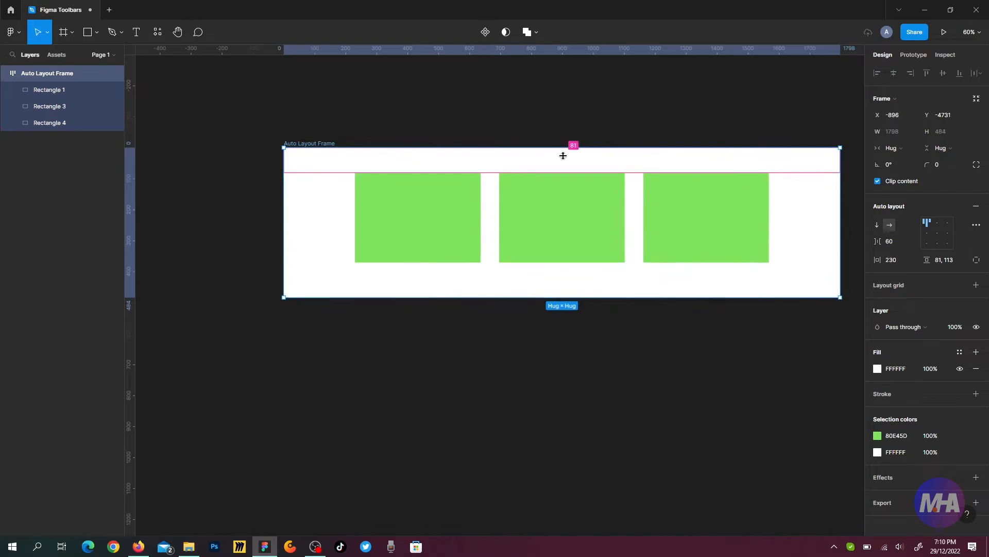
{"action": "key", "text": "ctrl+z"}
{"action": "mouse_move", "coordinate": [327, 217]}
{"action": "left_mouse_down"}
{"action": "mouse_move", "coordinate": [298, 224]}
{"action": "mouse_move", "coordinate": [320, 226]}
{"action": "mouse_move", "coordinate": [296, 221]}
{"action": "mouse_move", "coordinate": [335, 224]}
{"action": "left_mouse_up"}
{"action": "key", "text": "ctrl+z"}
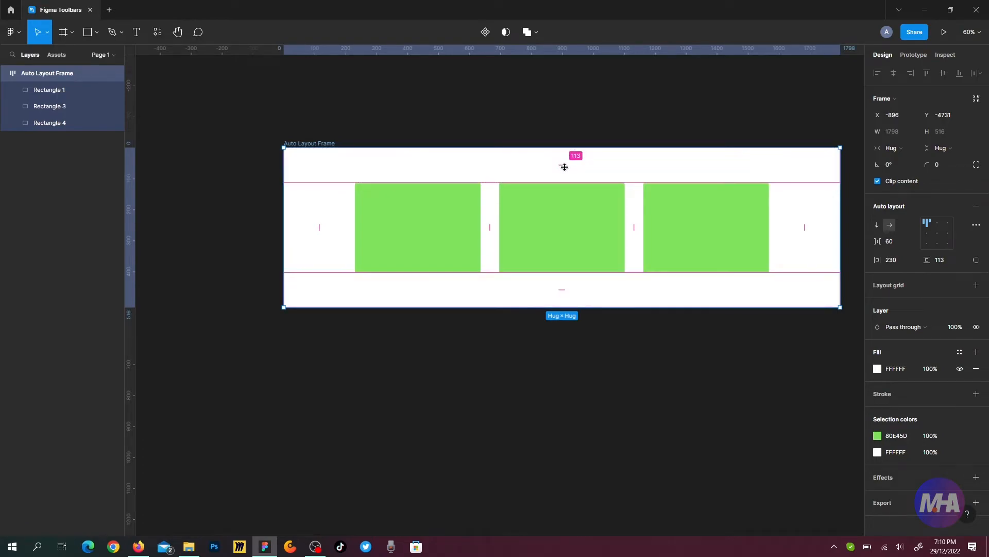
- Adjust the frame's padding on the canvas to 138 for both top and bottom and 196 for both sides
{"action": "mouse_move", "coordinate": [564, 167]}
{"action": "left_mouse_down"}
{"action": "mouse_move", "coordinate": [567, 203]}
{"action": "mouse_move", "coordinate": [574, 166]}
{"action": "mouse_move", "coordinate": [574, 181]}
{"action": "mouse_move", "coordinate": [580, 176]}
{"action": "left_mouse_up"}
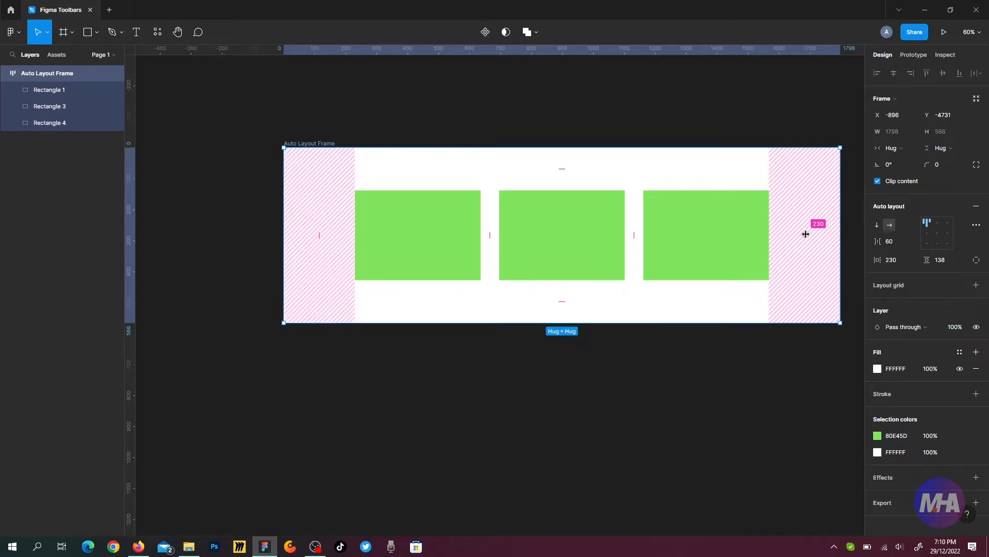
{"action": "left_click_drag", "start_coordinate": [808, 233], "coordinate": [784, 234]}
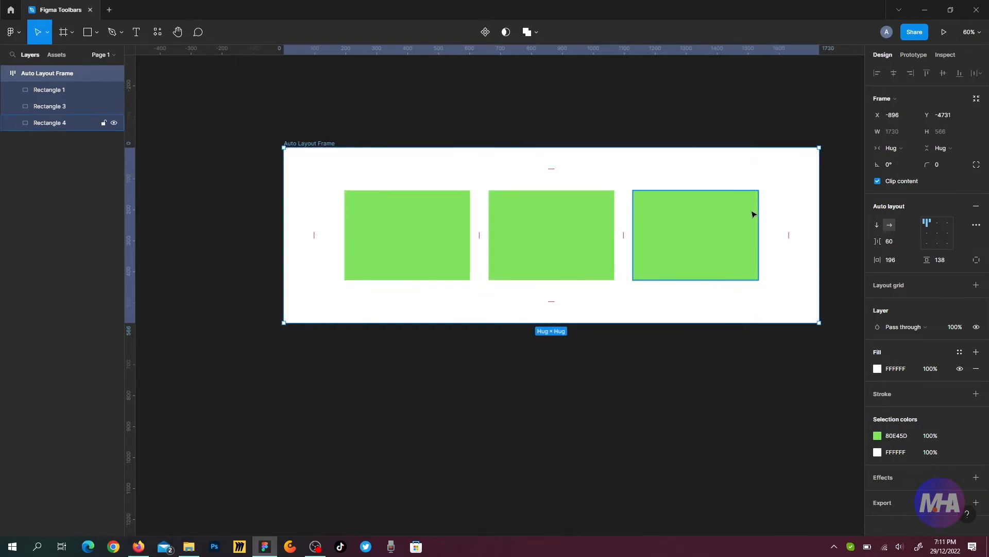
- Split the frame's padding into individual sides, then set the left padding to 80 and the top padding to 72
{"action": "left_click", "coordinate": [977, 260]}
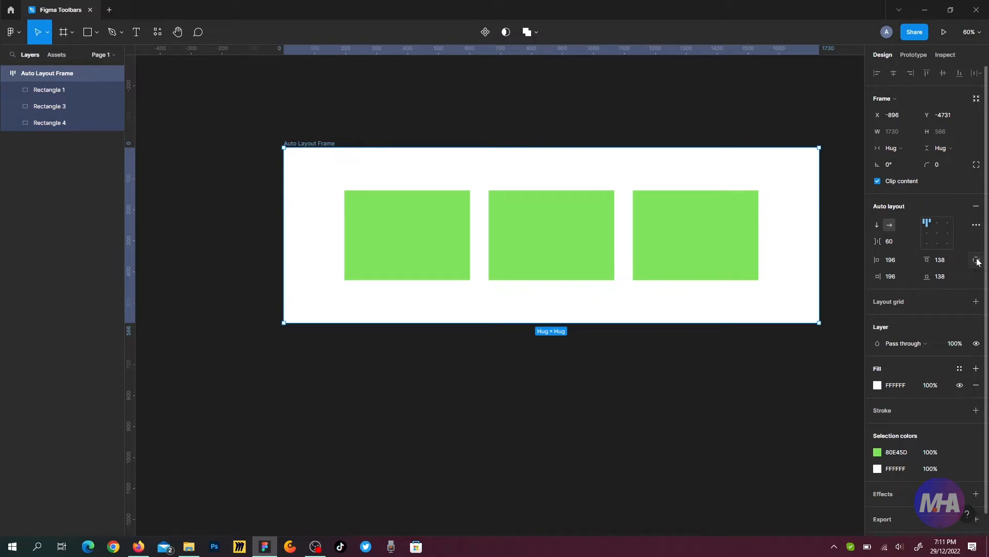
{"action": "left_click_drag", "start_coordinate": [875, 262], "coordinate": [758, 249]}
{"action": "left_click_drag", "start_coordinate": [930, 261], "coordinate": [863, 260]}
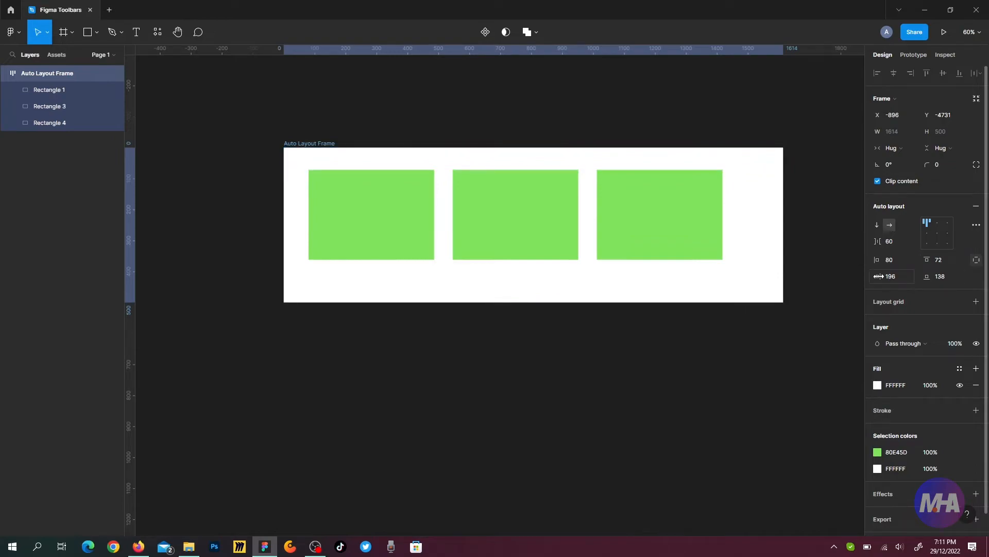
- Return to paired padding values and set both the horizontal and vertical padding of the frame to 80
{"action": "left_click", "coordinate": [976, 260]}
{"action": "left_click", "coordinate": [896, 263]}
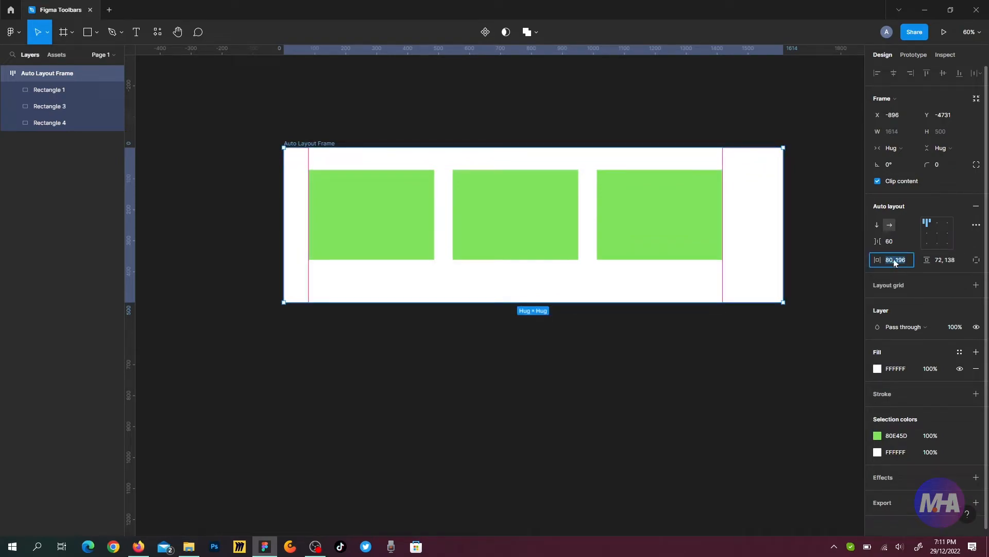
{"action": "type", "text": "80"}
{"action": "left_click", "coordinate": [956, 264]}
{"action": "type", "text": "80"}
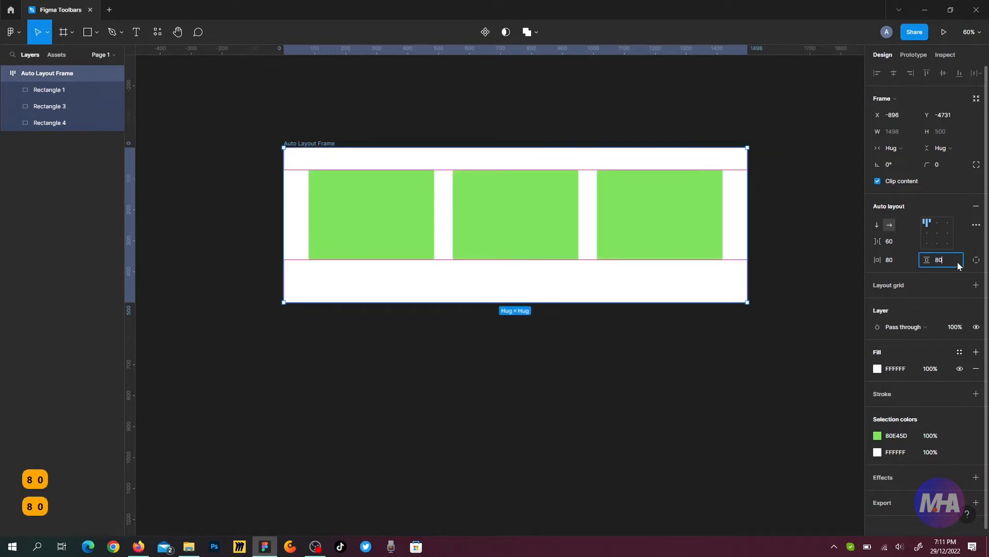
{"action": "key", "text": "Return"}
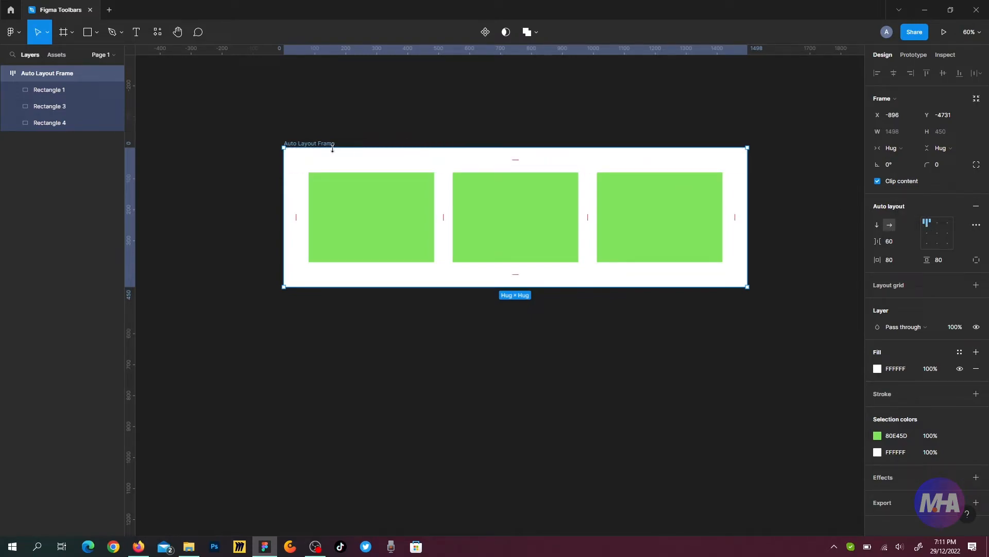
- Enlarge the frame to about 1032 high and lengthen its middle and right rectangles to about 596 and 792
{"action": "left_click_drag", "start_coordinate": [319, 146], "coordinate": [285, 158]}
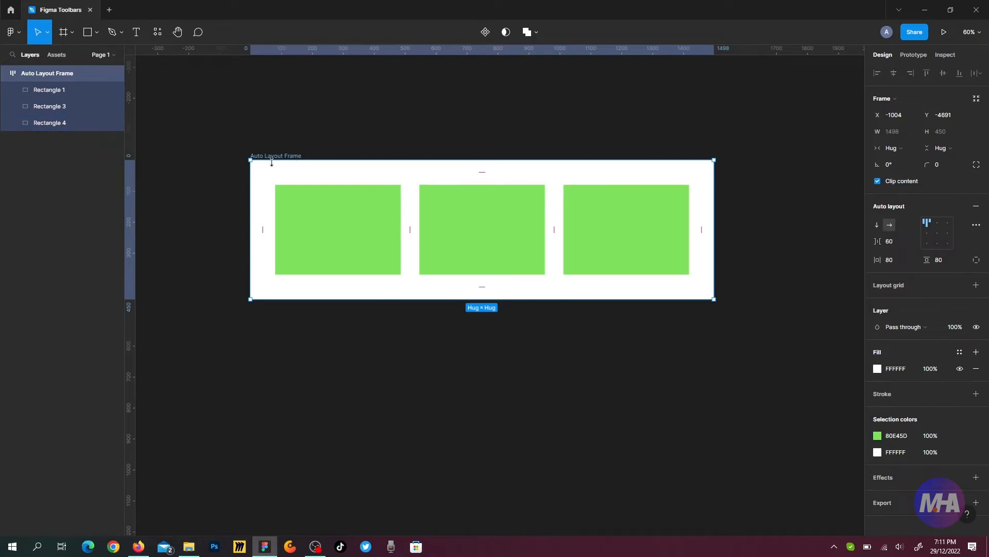
{"action": "left_click_drag", "start_coordinate": [538, 335], "coordinate": [583, 478]}
{"action": "left_click", "coordinate": [516, 258]}
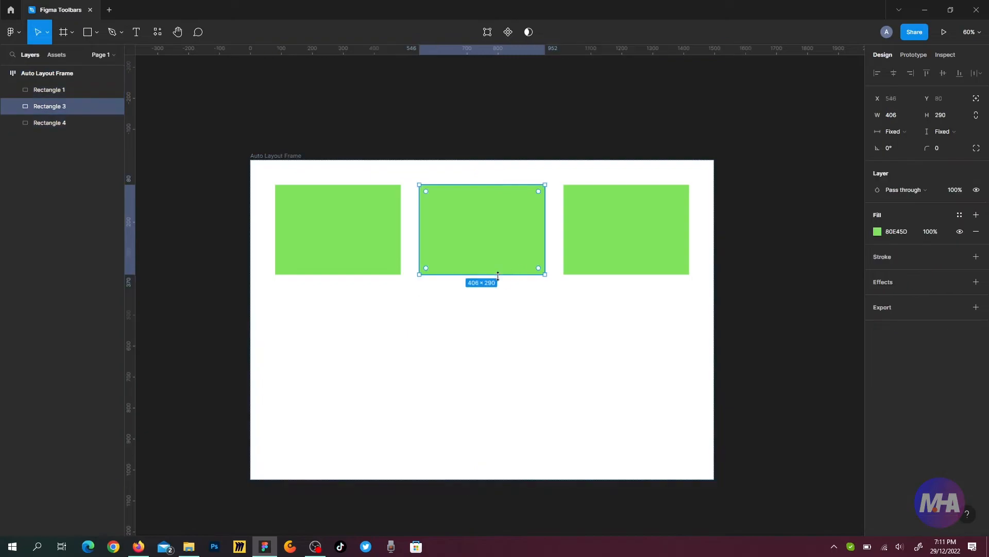
{"action": "left_click_drag", "start_coordinate": [510, 274], "coordinate": [533, 367]}
{"action": "left_click", "coordinate": [641, 274]}
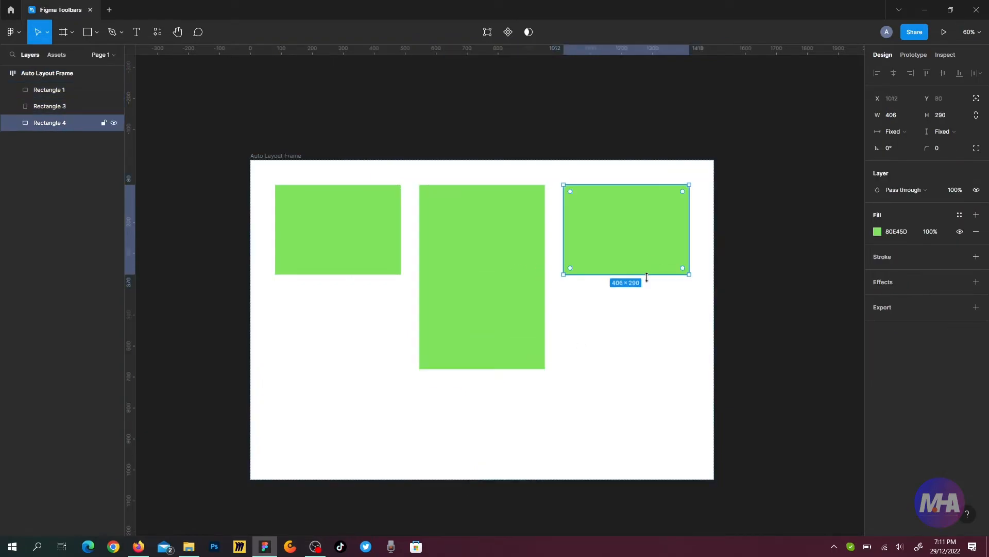
{"action": "left_click_drag", "start_coordinate": [641, 274], "coordinate": [642, 430]}
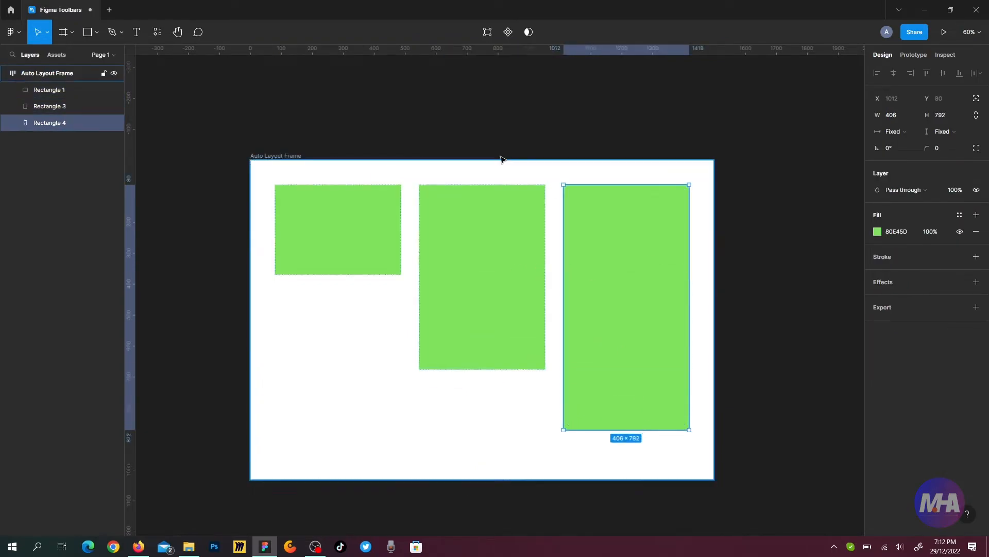
- Reposition the frame slightly and compare left and bottom-left alignment of its rectangles, leaving it on bottom left
{"action": "left_click", "coordinate": [297, 156]}
{"action": "scroll", "coordinate": [296, 156], "scroll_direction": "down", "scroll_amount": 3}
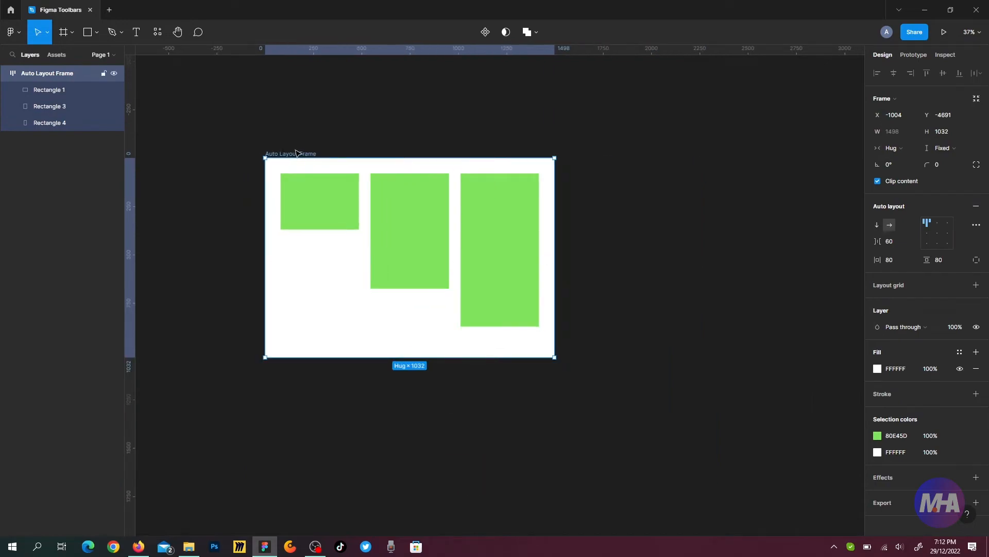
{"action": "scroll", "coordinate": [299, 154], "scroll_direction": "up", "scroll_amount": 3}
{"action": "left_click_drag", "start_coordinate": [297, 156], "coordinate": [327, 149]}
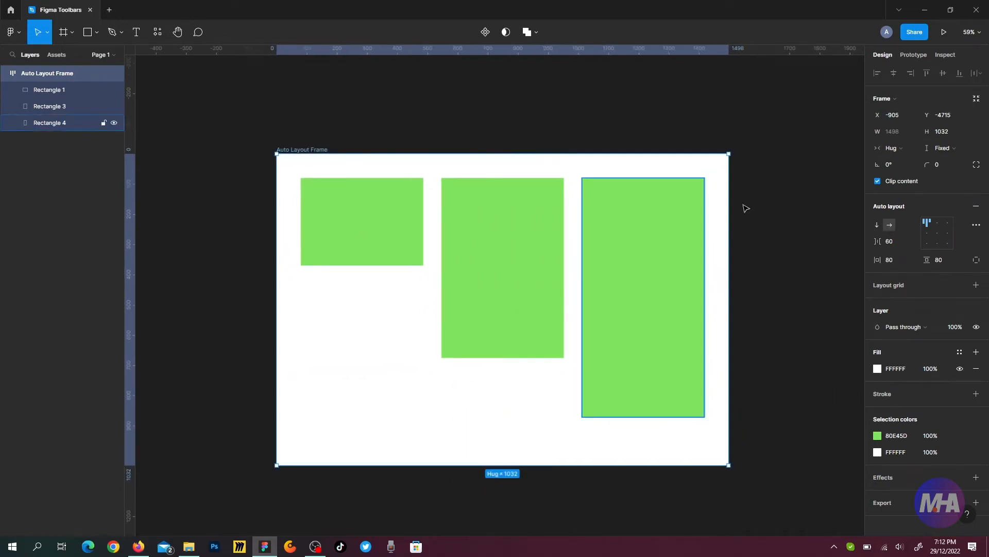
{"action": "left_click", "coordinate": [927, 233]}
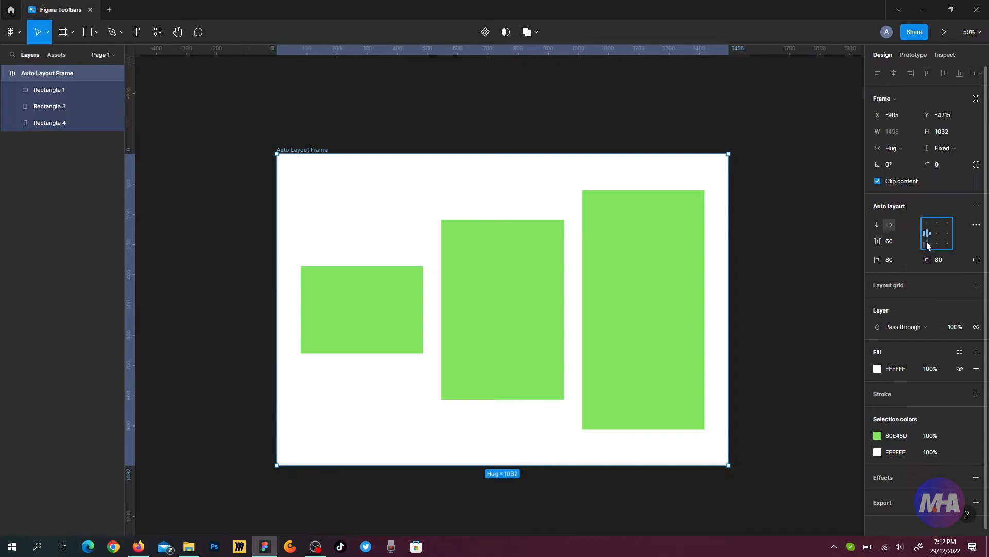
{"action": "left_click", "coordinate": [926, 242]}
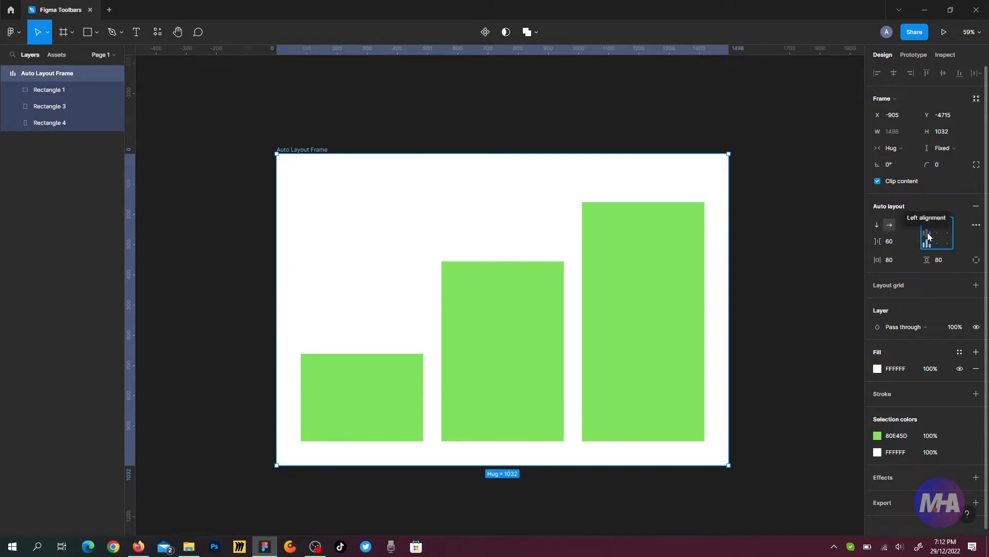
{"action": "left_click", "coordinate": [928, 233]}
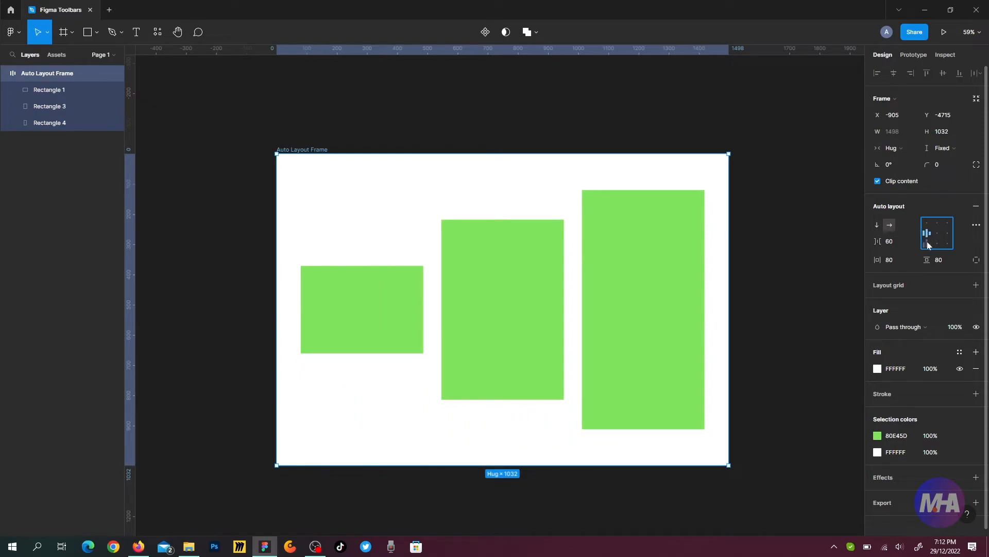
{"action": "left_click", "coordinate": [928, 244]}
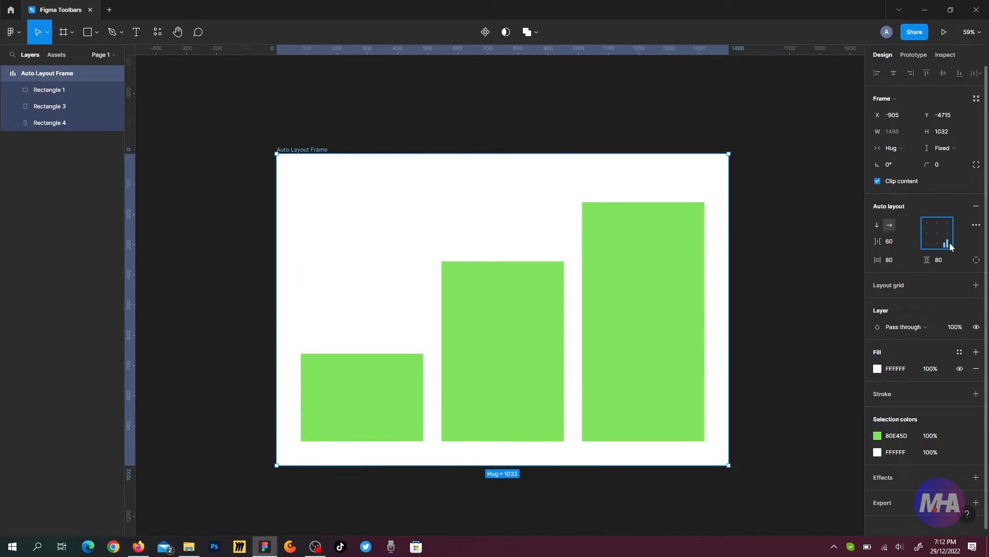
- Duplicate the auto layout frame and place the copy to the right of the original
{"action": "scroll", "coordinate": [336, 147], "scroll_direction": "down", "scroll_amount": 1}
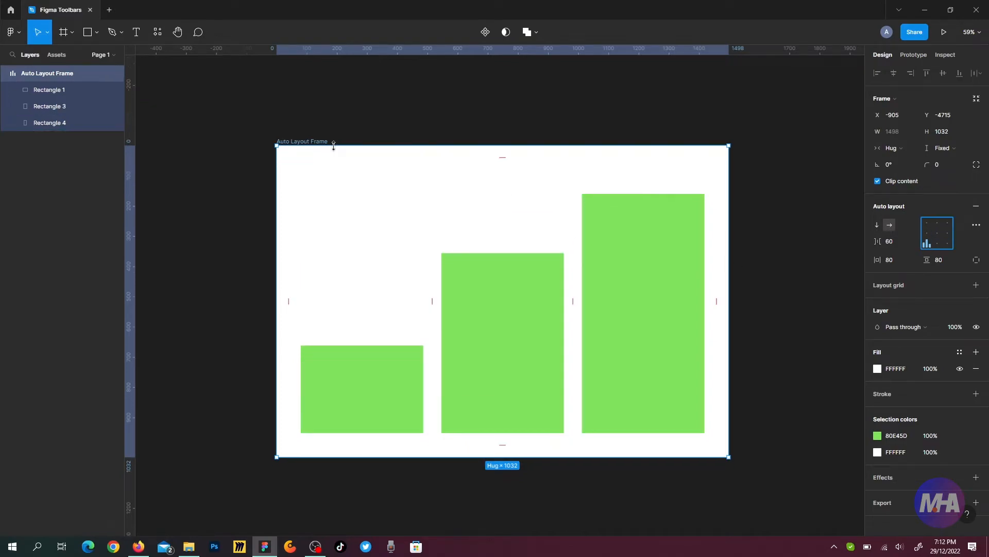
{"action": "scroll", "coordinate": [336, 148], "scroll_direction": "down", "scroll_amount": 1}
{"action": "left_click", "coordinate": [390, 136]}
{"action": "left_click_drag", "start_coordinate": [392, 137], "coordinate": [306, 140]}
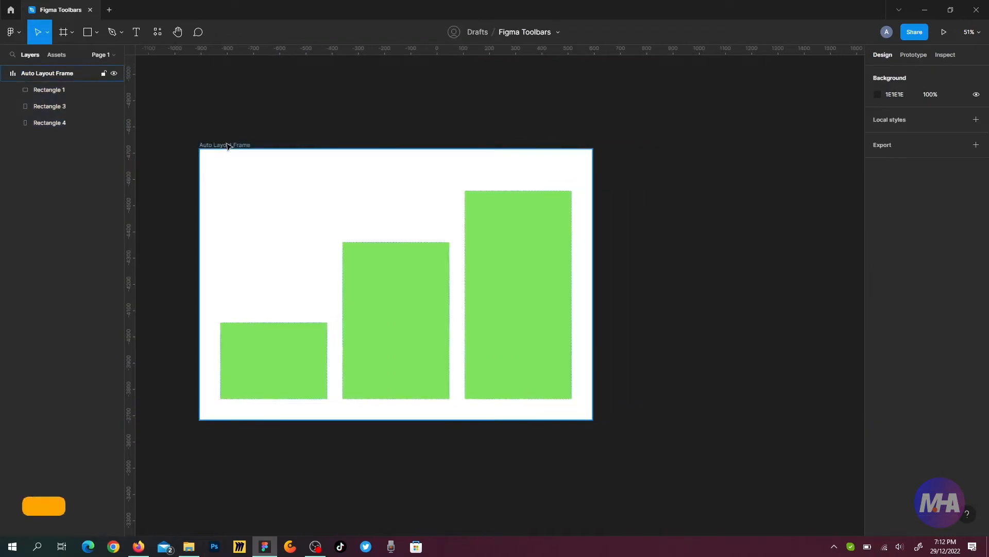
{"action": "left_click", "coordinate": [231, 147]}
{"action": "left_click_drag", "start_coordinate": [231, 146], "coordinate": [417, 151]}
{"action": "scroll", "coordinate": [678, 156], "scroll_direction": "down", "scroll_amount": 4}
{"action": "scroll", "coordinate": [503, 186], "scroll_direction": "up", "scroll_amount": 3}
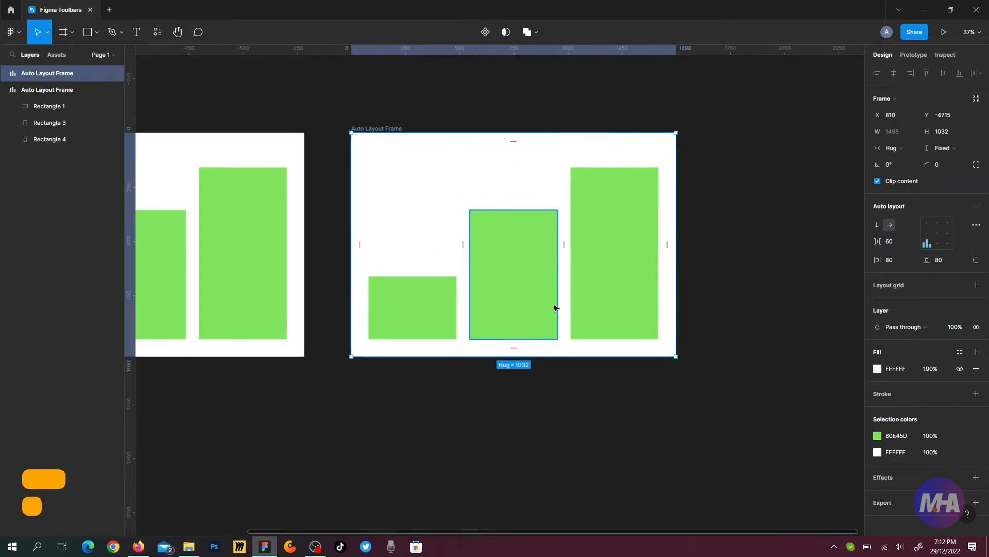
- Stretch the copied frame to about 1570 high and widen its right rectangle
{"action": "left_click_drag", "start_coordinate": [555, 355], "coordinate": [561, 472]}
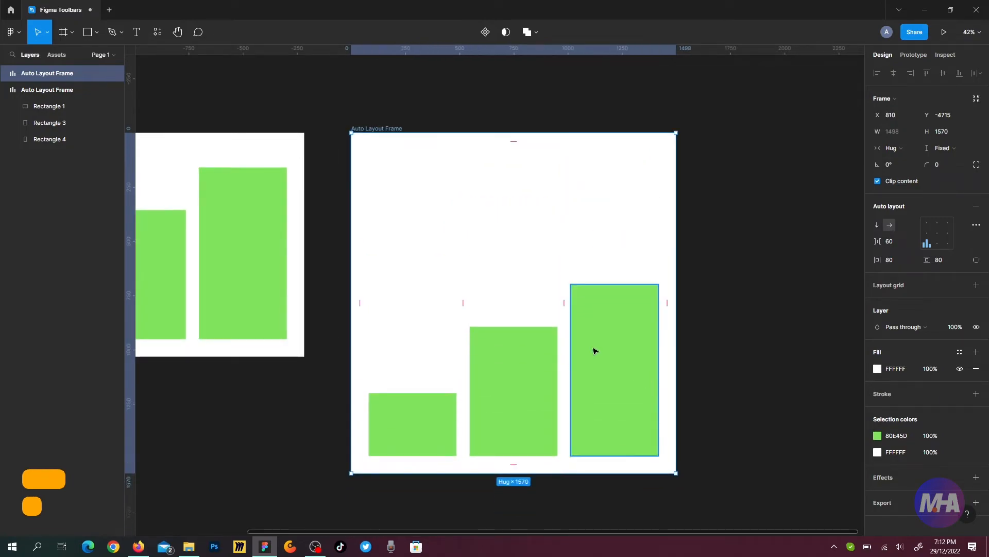
{"action": "left_click", "coordinate": [601, 345]}
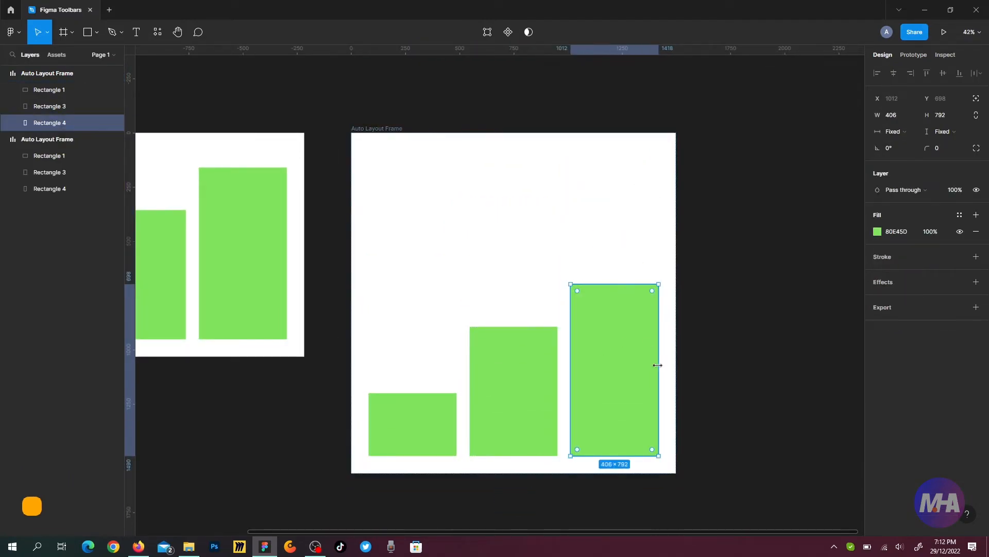
{"action": "left_click_drag", "start_coordinate": [658, 365], "coordinate": [794, 367]}
- Reduce the copied frame's height to about 960 from its upper edge and heighten its left rectangle to about 728
{"action": "left_click", "coordinate": [547, 335]}
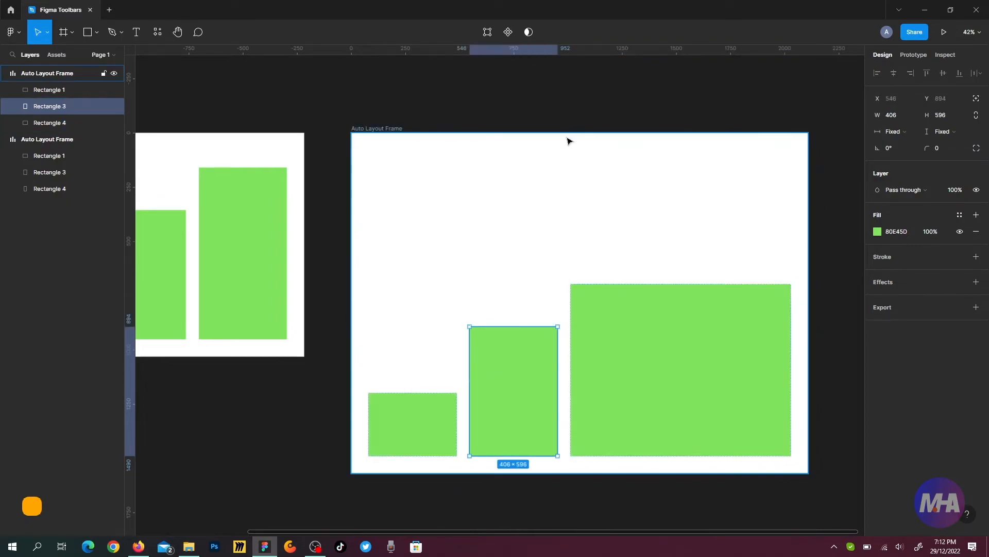
{"action": "left_click", "coordinate": [379, 129]}
{"action": "left_click_drag", "start_coordinate": [440, 133], "coordinate": [435, 265]}
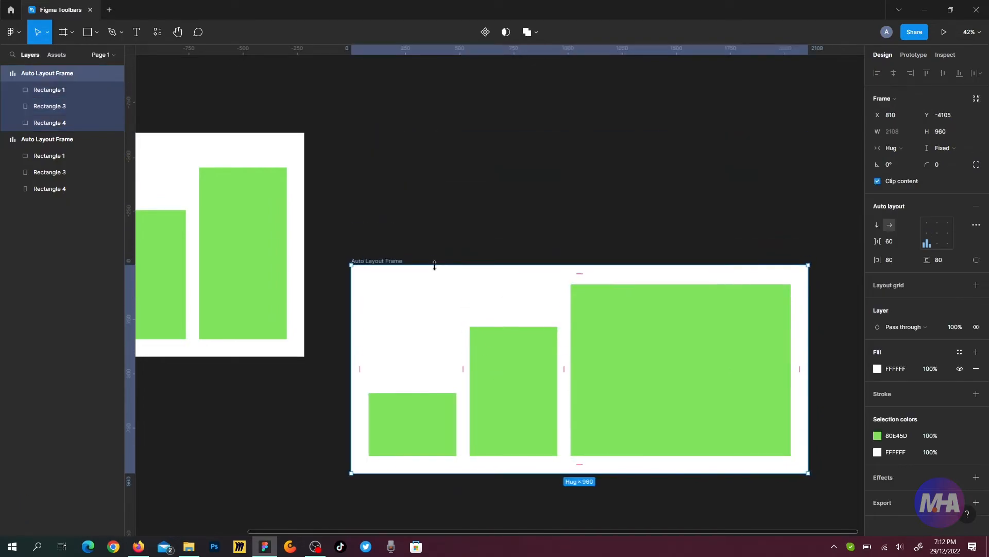
{"action": "left_click", "coordinate": [438, 415]}
{"action": "left_click_drag", "start_coordinate": [407, 392], "coordinate": [412, 298]}
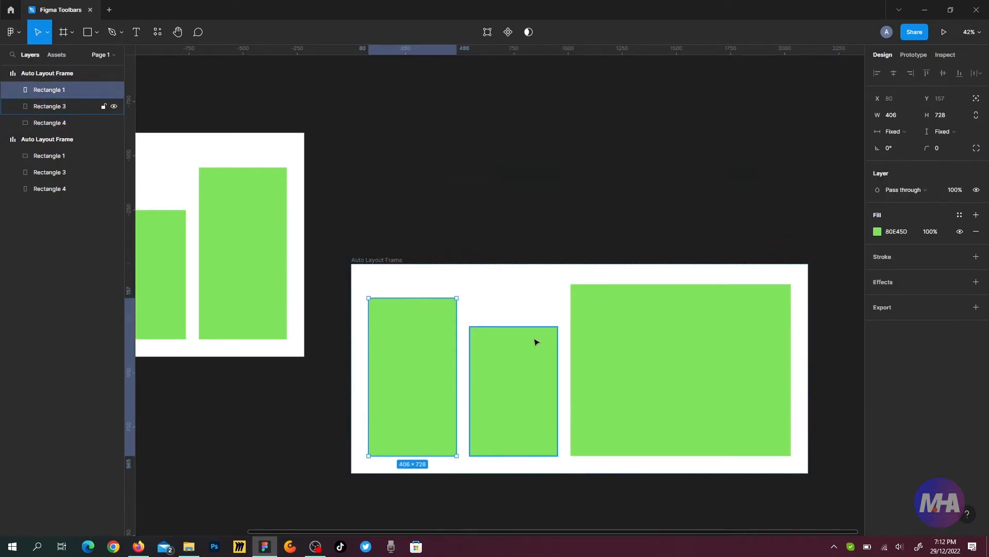
- Move the copied frame upward and widen it to about 2925
{"action": "left_click", "coordinate": [384, 263]}
{"action": "left_click_drag", "start_coordinate": [384, 262], "coordinate": [366, 186]}
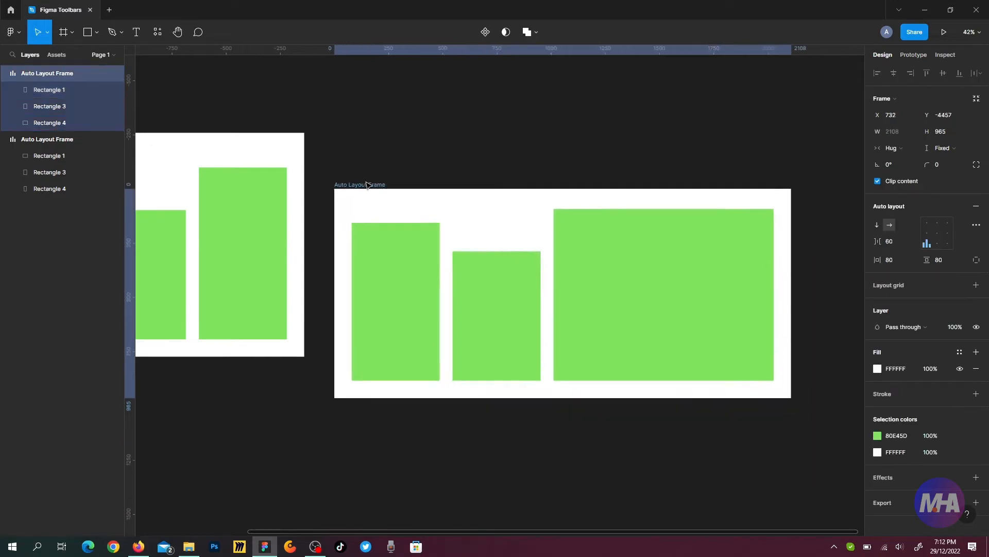
{"action": "scroll", "coordinate": [723, 297], "scroll_direction": "right", "scroll_amount": 3}
{"action": "left_click_drag", "start_coordinate": [653, 285], "coordinate": [807, 286]}
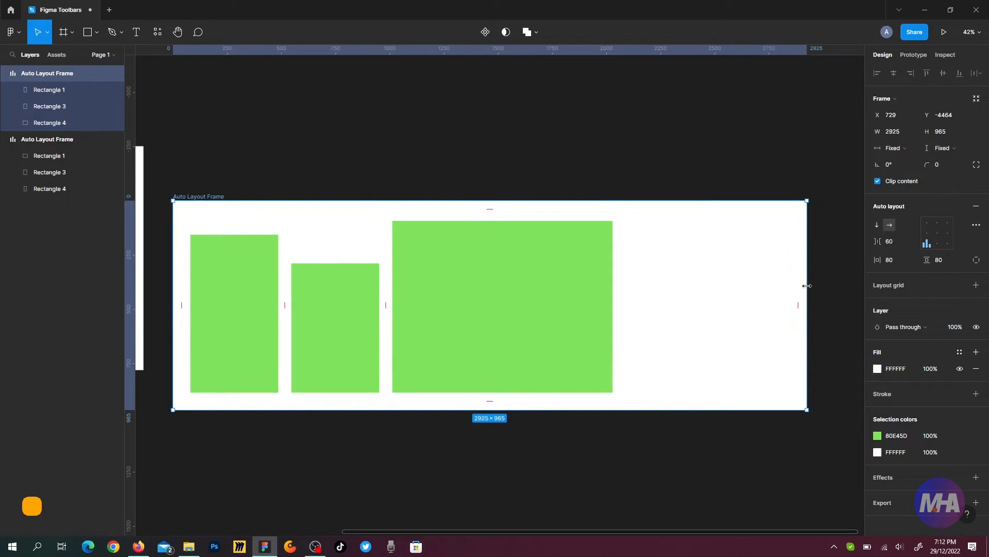
- Try bottom center, bottom right, right, top right and top center alignment in the copied frame, ending with center alignment
{"action": "left_click", "coordinate": [246, 186]}
{"action": "left_click", "coordinate": [219, 196]}
{"action": "left_click", "coordinate": [936, 244]}
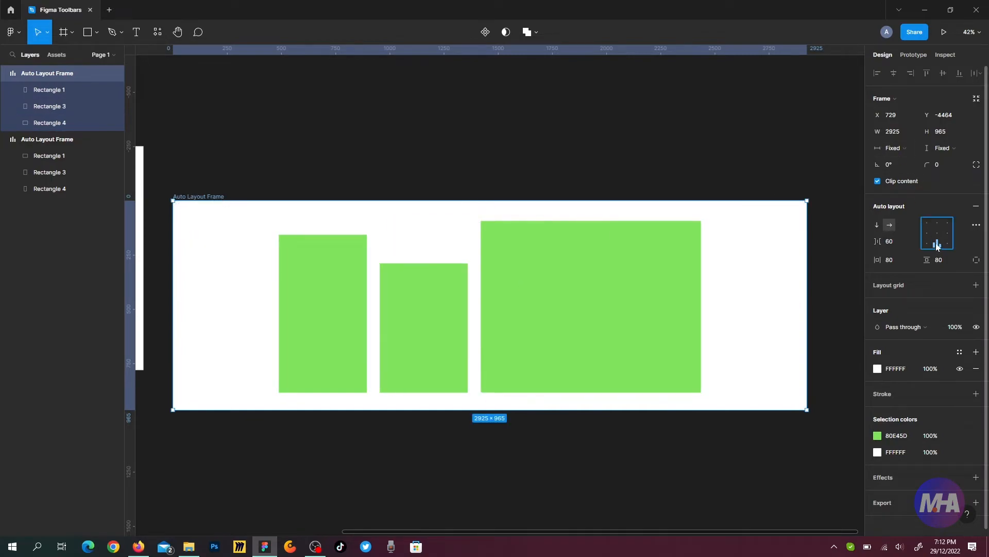
{"action": "left_click", "coordinate": [947, 246]}
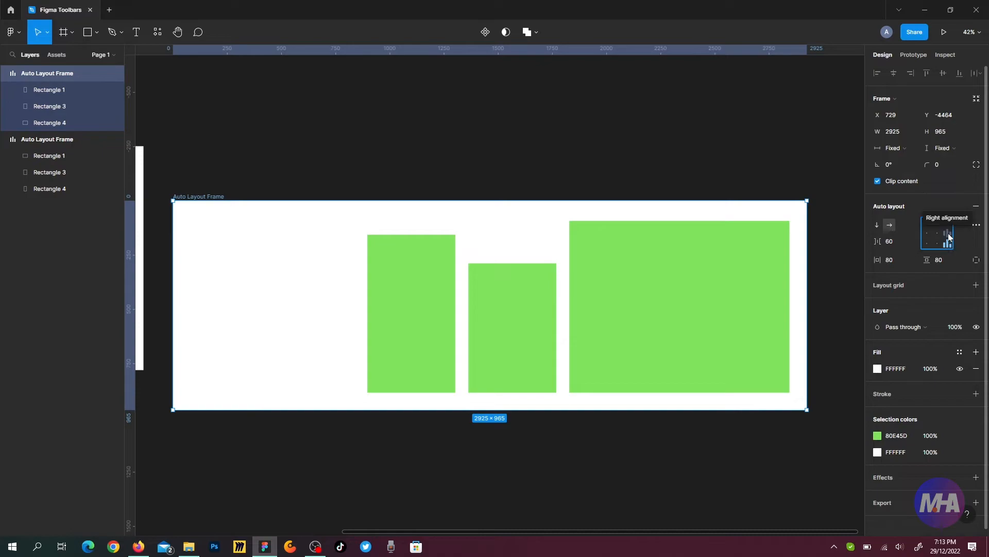
{"action": "left_click", "coordinate": [948, 232]}
{"action": "left_click", "coordinate": [948, 223]}
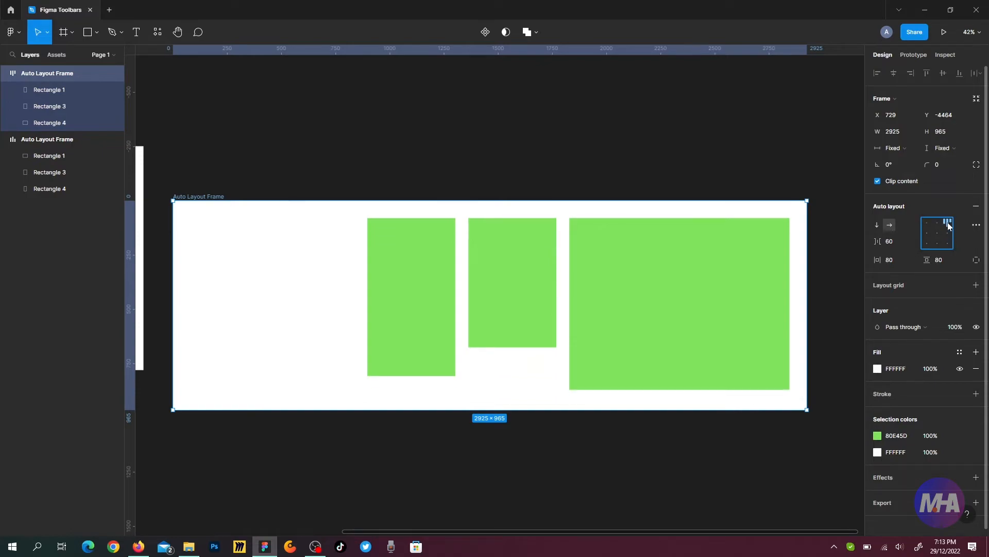
{"action": "left_click", "coordinate": [939, 222]}
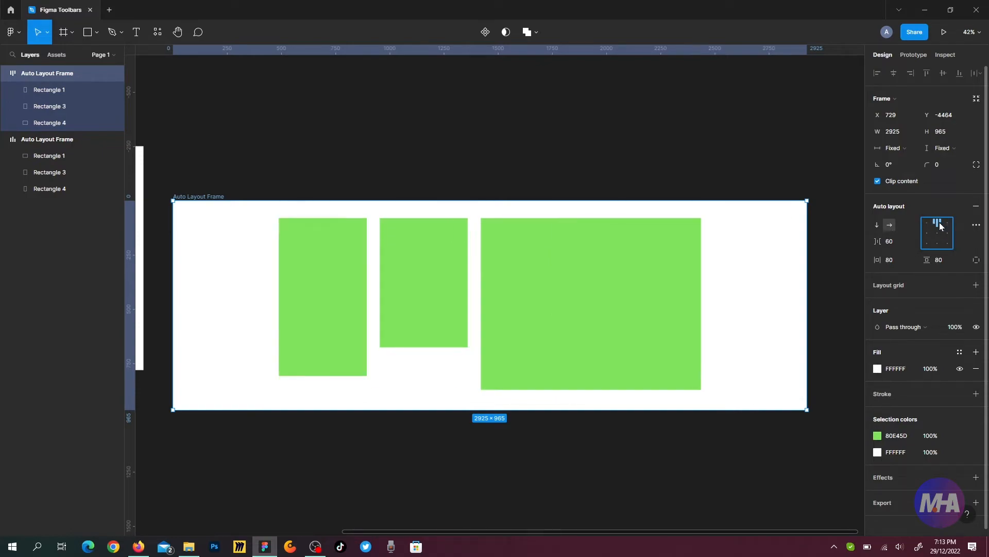
{"action": "left_click", "coordinate": [940, 232]}
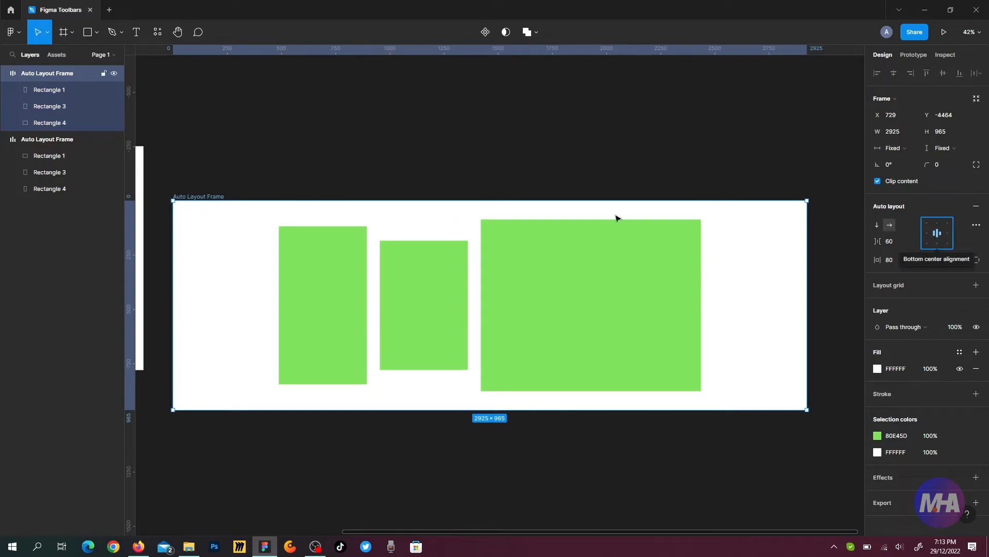
- Move the copied frame further right and delete it
{"action": "left_click_drag", "start_coordinate": [194, 239], "coordinate": [332, 242]}
{"action": "key", "text": "Delete"}
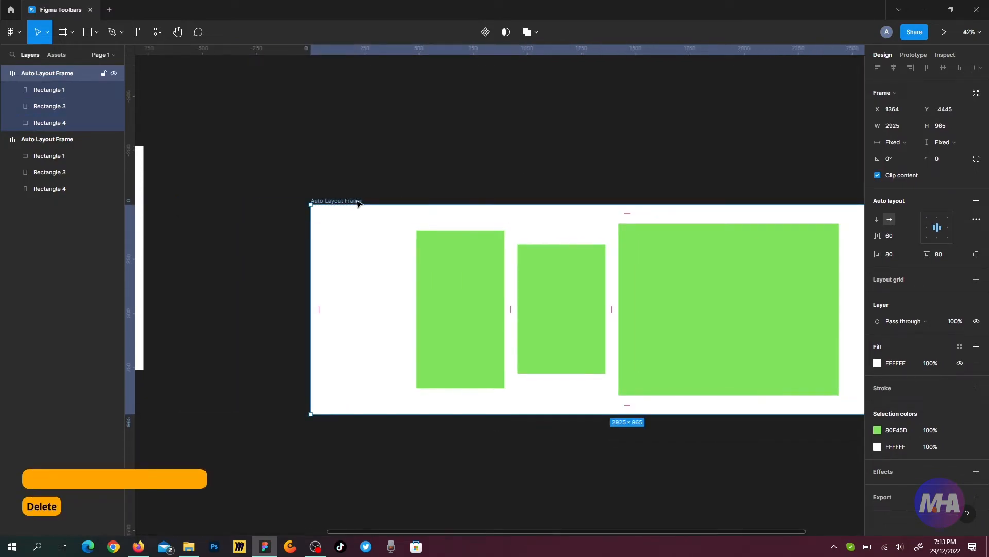
{"action": "left_click_drag", "start_coordinate": [265, 203], "coordinate": [436, 255]}
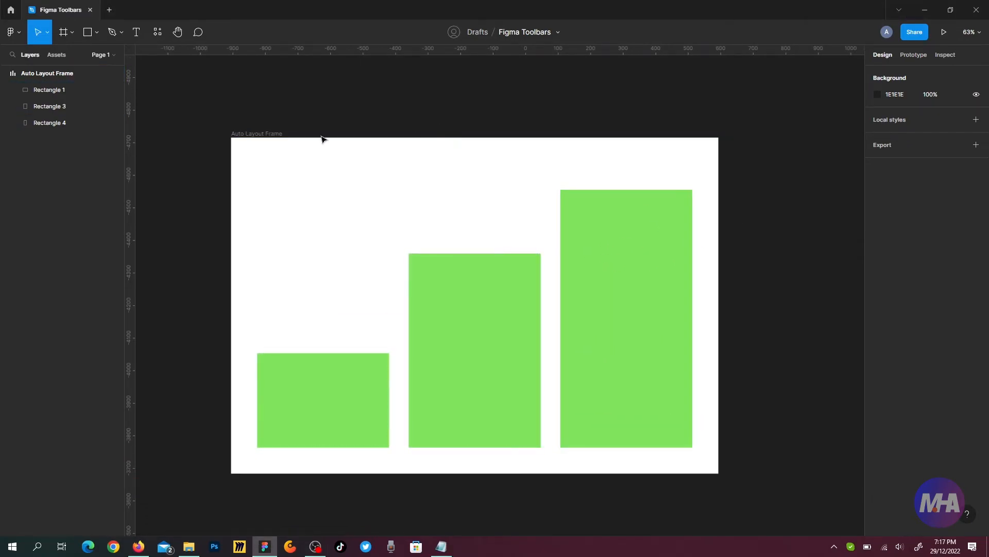
- Move the remaining auto layout frame to about X -1273, Y -4664
{"action": "left_click", "coordinate": [277, 135]}
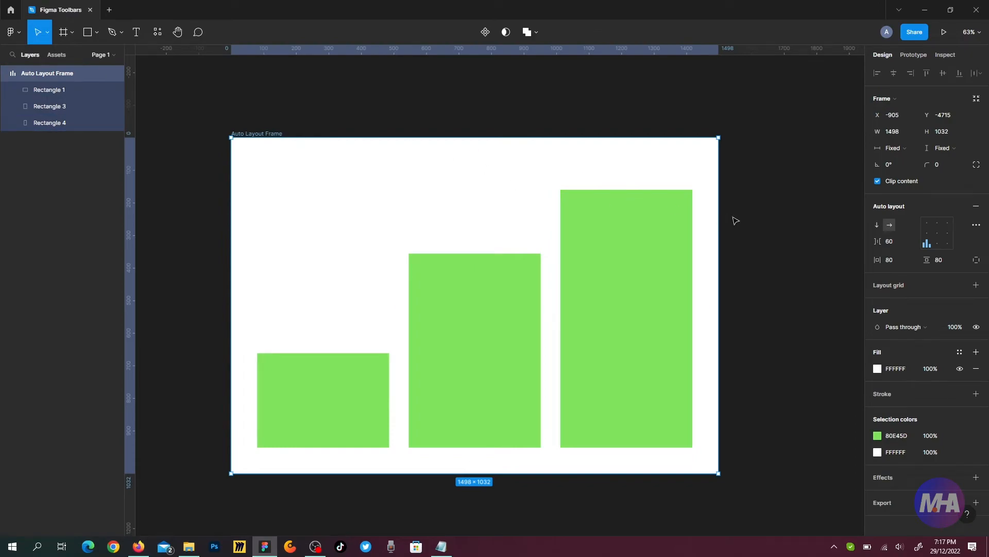
{"action": "scroll", "coordinate": [569, 217], "scroll_direction": "down", "scroll_amount": 3}
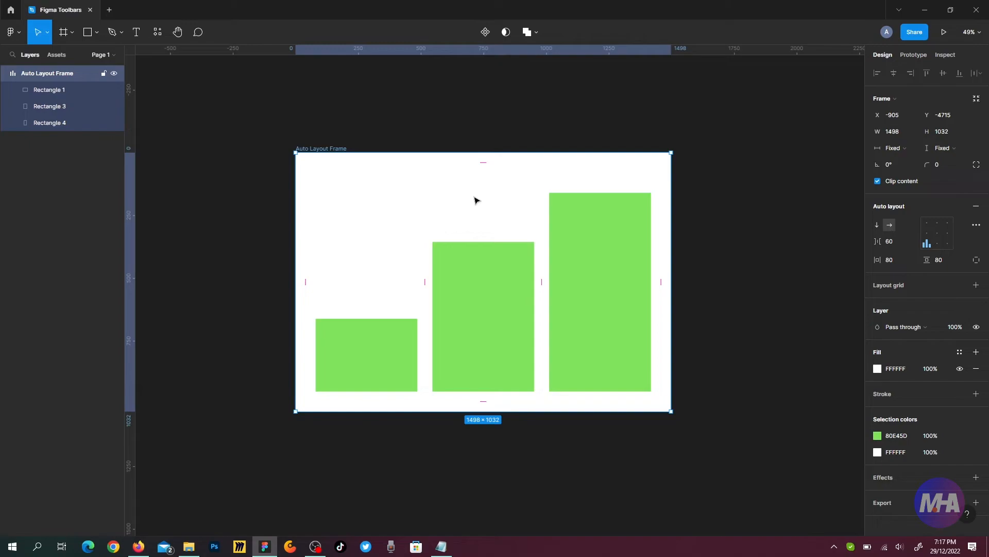
{"action": "left_click_drag", "start_coordinate": [342, 149], "coordinate": [243, 163]}
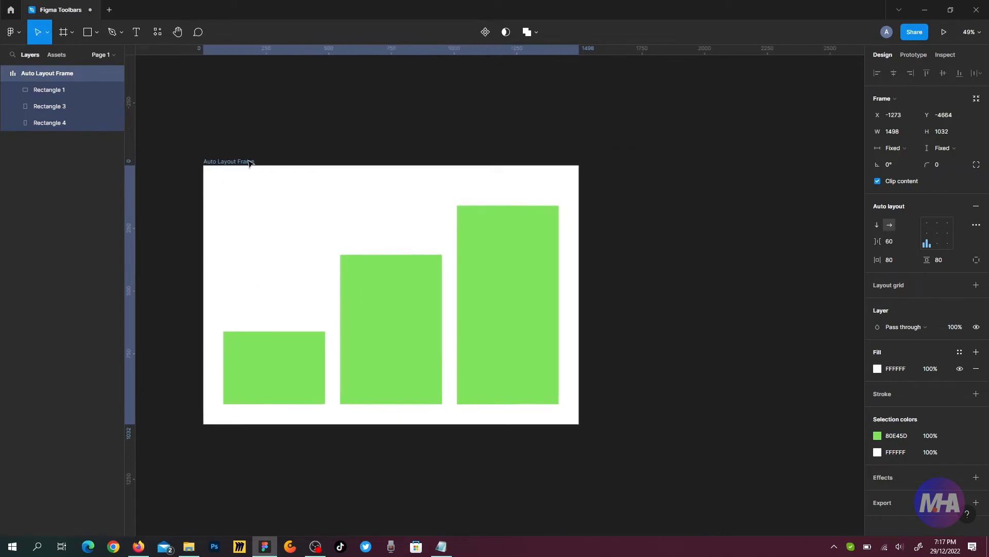
- Widen the auto layout frame to about 2381 and shorten the tallest rectangle to a height of about 429
{"action": "left_click_drag", "start_coordinate": [584, 229], "coordinate": [799, 253]}
{"action": "left_click", "coordinate": [379, 147]}
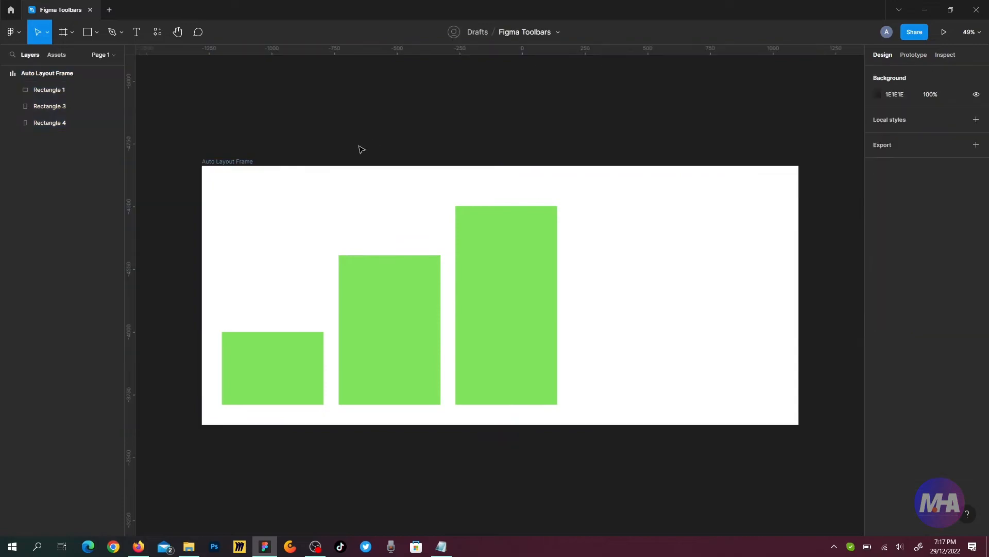
{"action": "left_click", "coordinate": [231, 161]}
{"action": "left_click", "coordinate": [523, 268]}
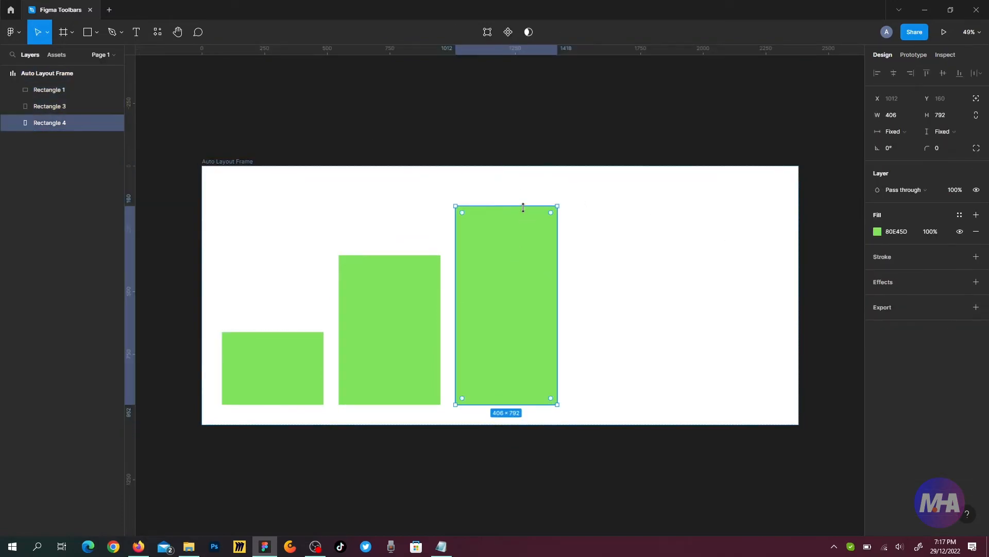
{"action": "left_click_drag", "start_coordinate": [523, 208], "coordinate": [532, 297]}
{"action": "left_click", "coordinate": [342, 132]}
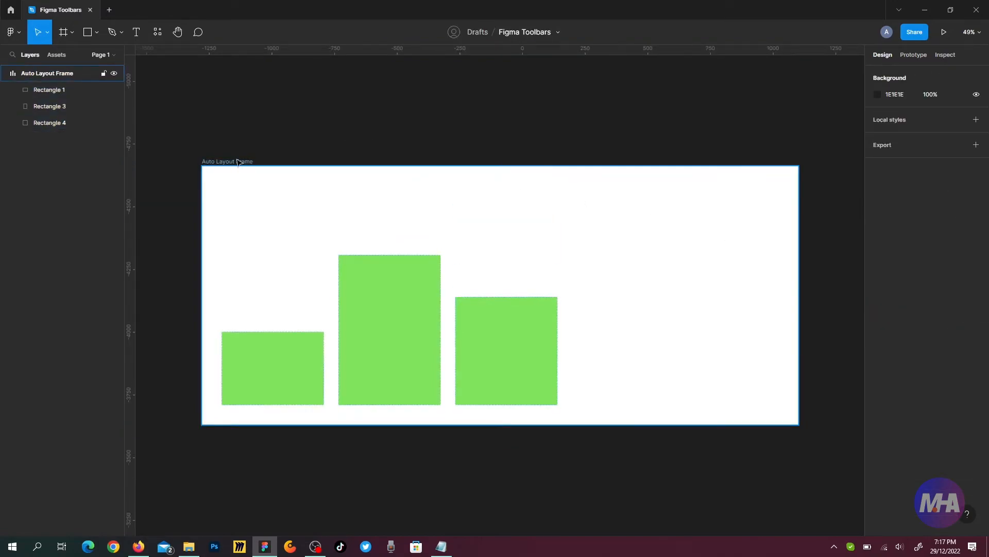
- Set the auto layout frame's spacing mode to Space between in the advanced layout settings
{"action": "left_click", "coordinate": [238, 162]}
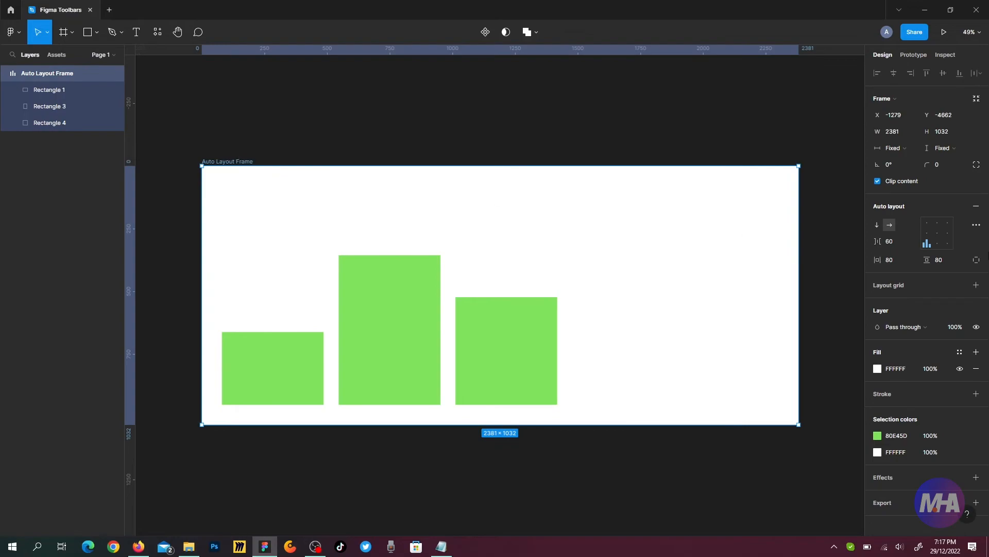
{"action": "left_click", "coordinate": [976, 227]}
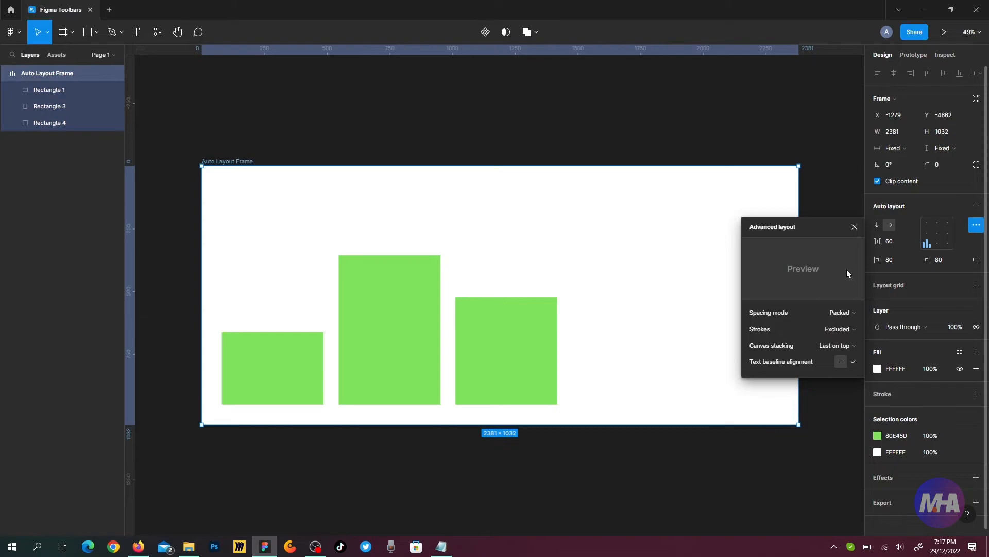
{"action": "mouse_move", "coordinate": [786, 313]}
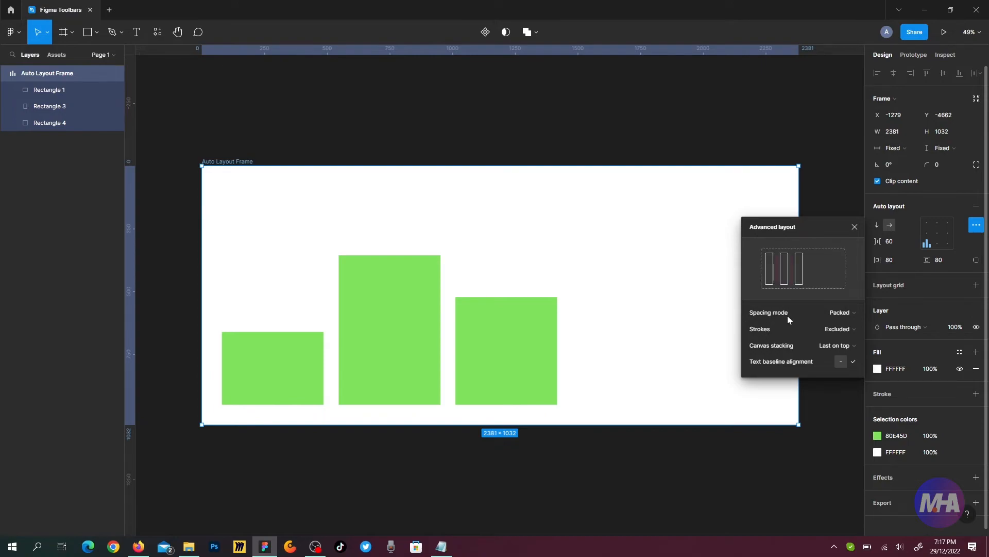
{"action": "left_click", "coordinate": [848, 314]}
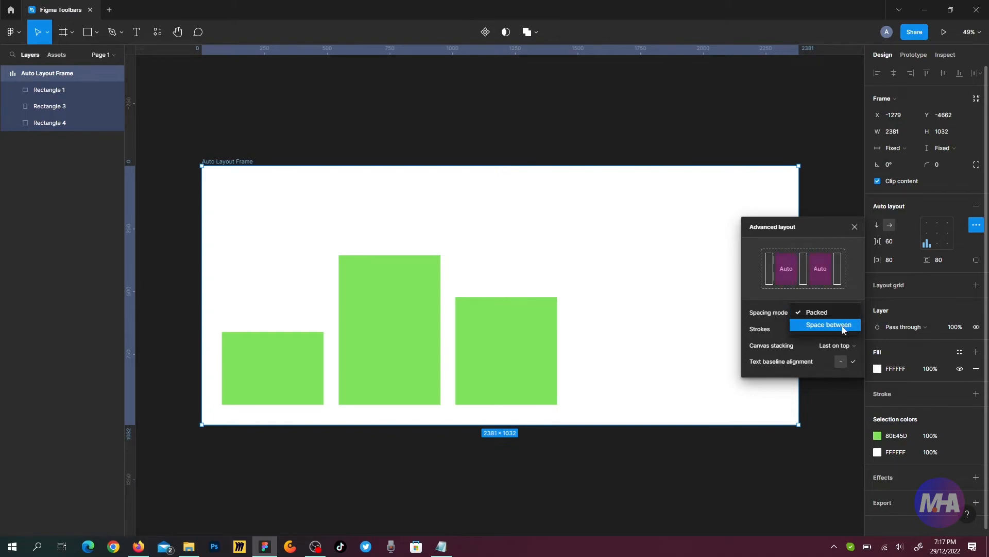
{"action": "left_click", "coordinate": [844, 324]}
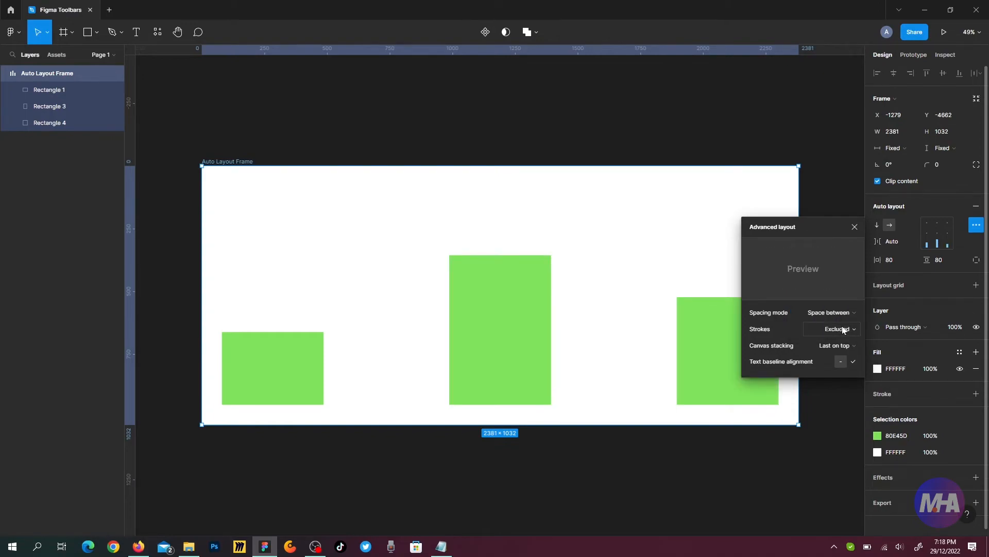
{"action": "left_click", "coordinate": [853, 228]}
- Narrow the frame to about 2031 and try center, top and bottom alignment of its rectangles, ending with center alignment
{"action": "left_click_drag", "start_coordinate": [799, 227], "coordinate": [712, 219]}
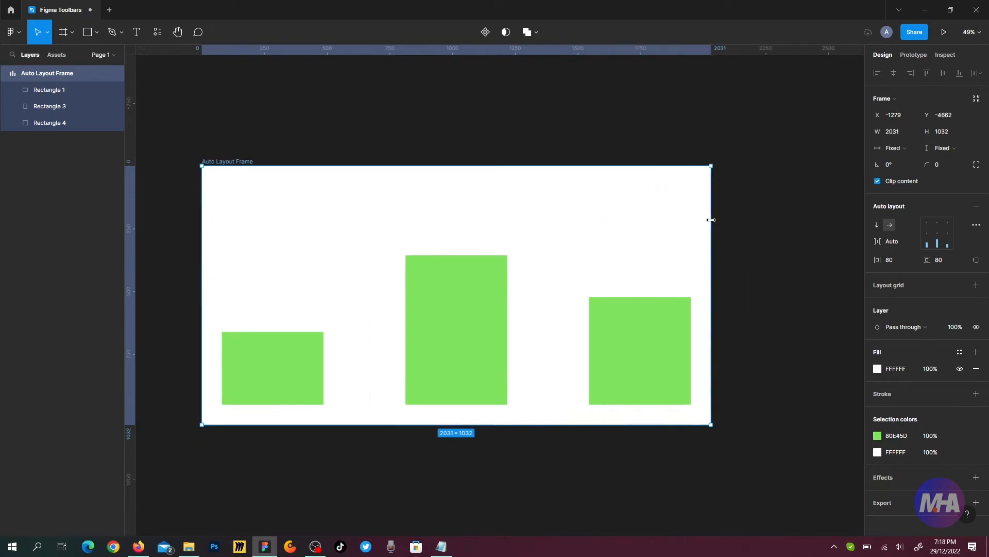
{"action": "left_click", "coordinate": [941, 233]}
{"action": "left_click", "coordinate": [939, 221]}
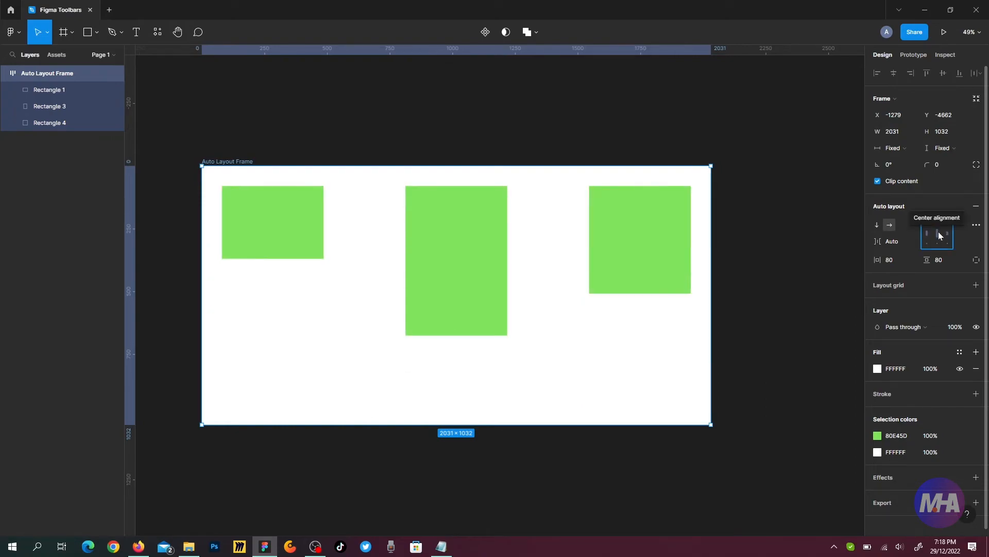
{"action": "left_click", "coordinate": [938, 233]}
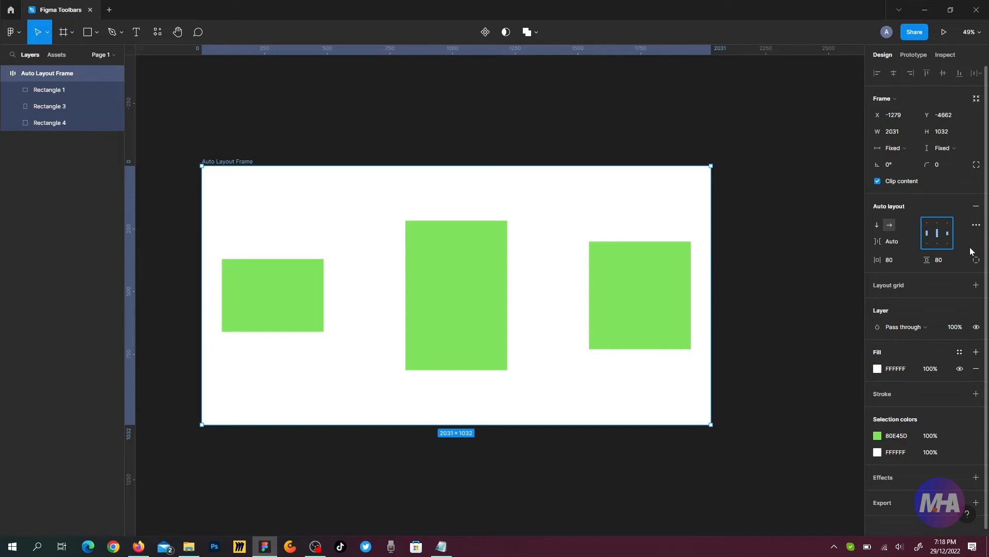
{"action": "left_click", "coordinate": [939, 244]}
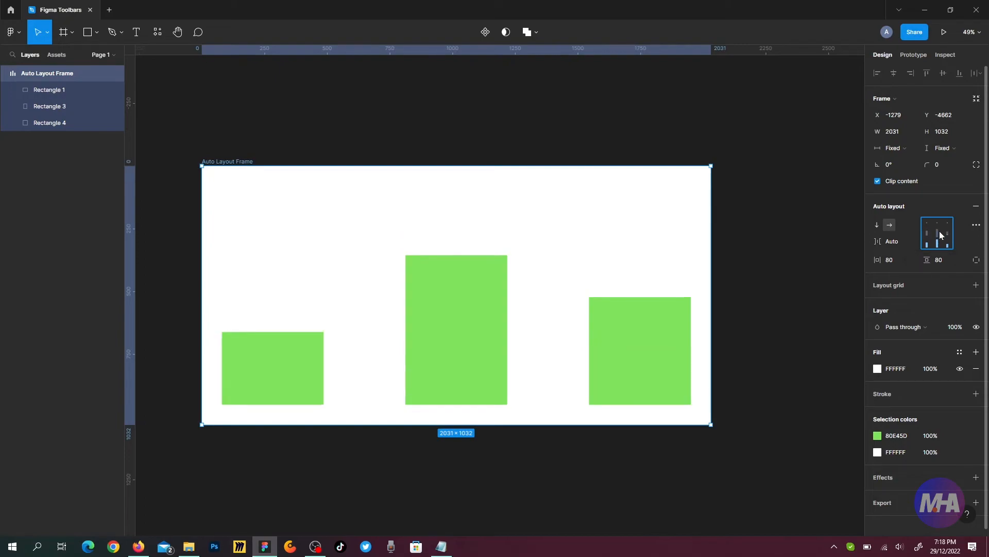
{"action": "left_click", "coordinate": [938, 226]}
{"action": "left_click", "coordinate": [938, 232]}
- Set the frame's spacing mode to Packed in the advanced layout settings and narrow the frame to about 1546
{"action": "left_click", "coordinate": [975, 225]}
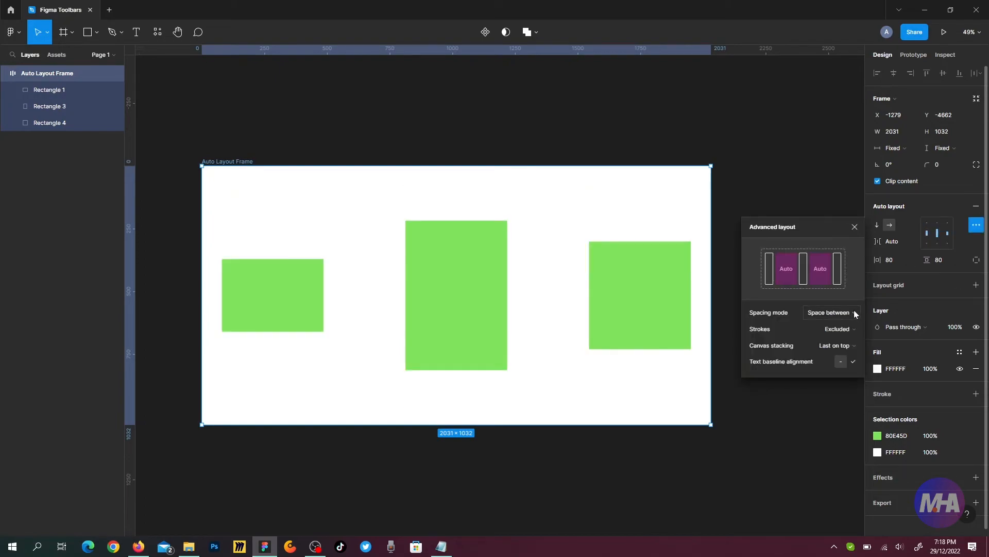
{"action": "left_click", "coordinate": [957, 193]}
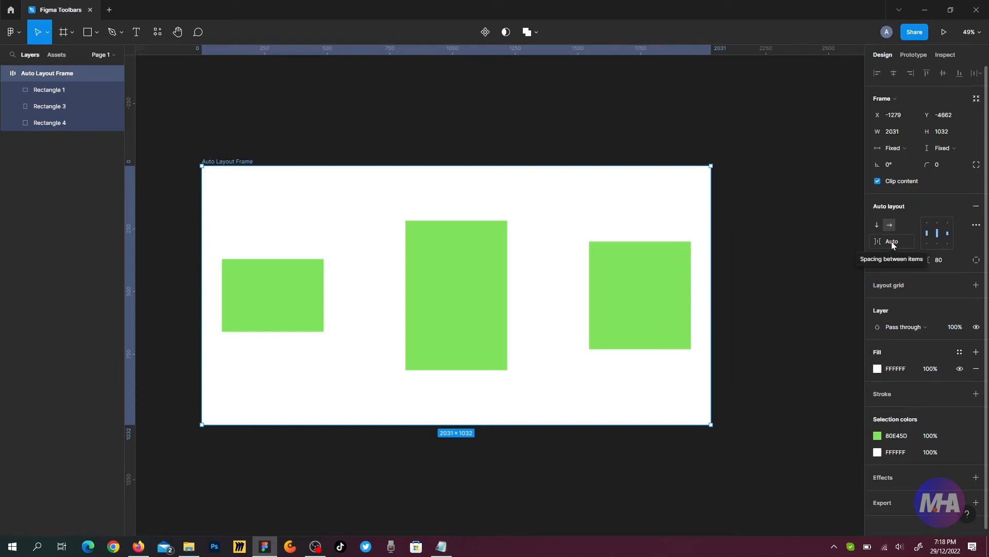
{"action": "left_click", "coordinate": [975, 225]}
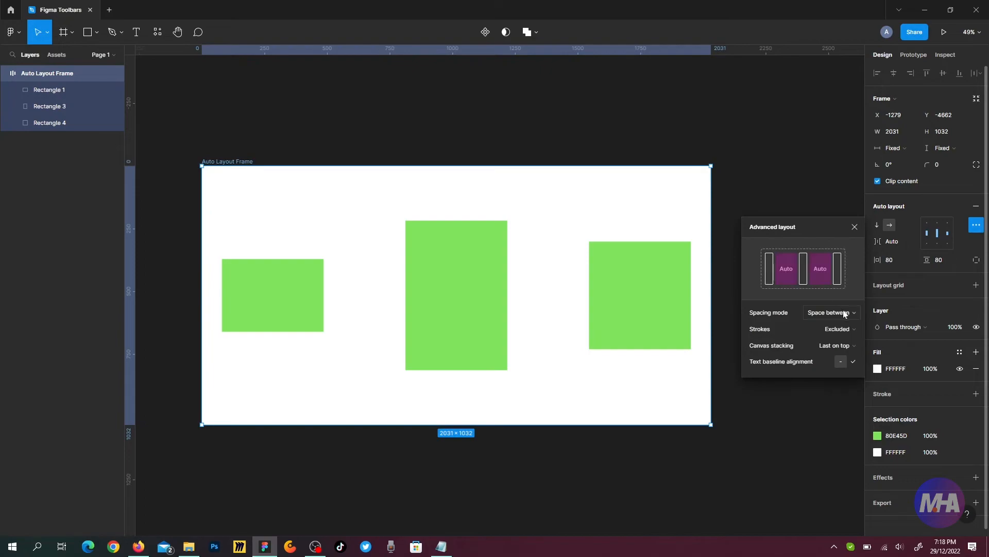
{"action": "left_click", "coordinate": [845, 313]}
{"action": "left_click", "coordinate": [833, 299]}
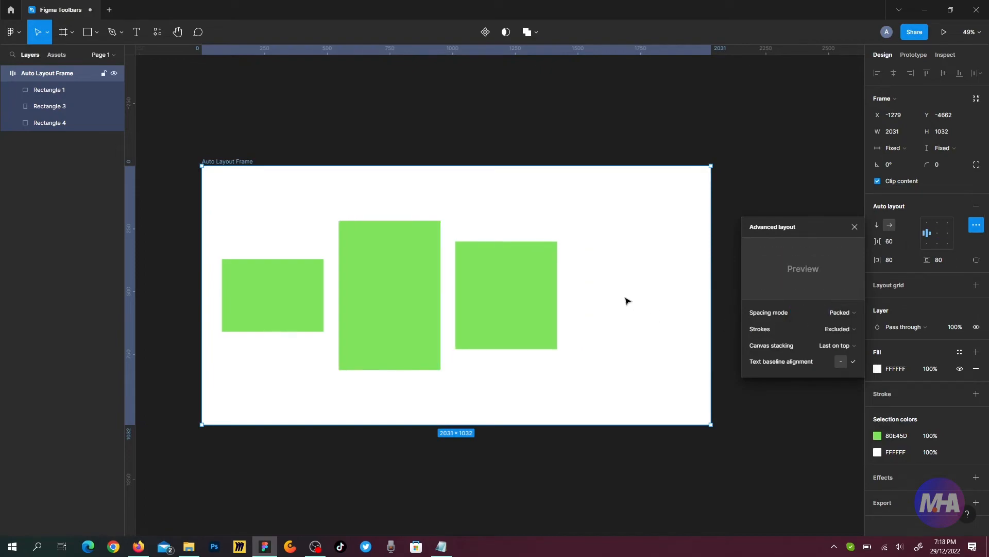
{"action": "left_click", "coordinate": [854, 228]}
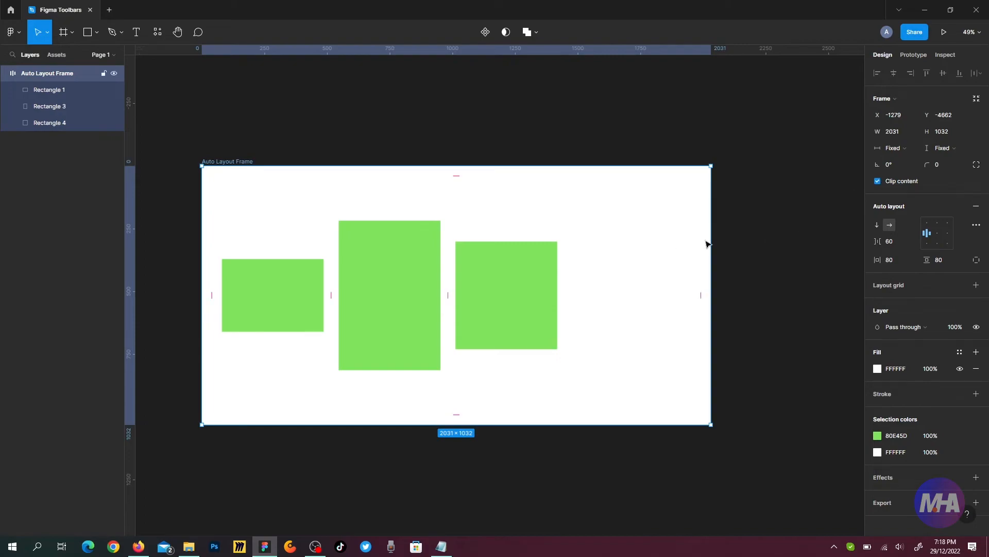
{"action": "left_click_drag", "start_coordinate": [706, 243], "coordinate": [589, 238]}
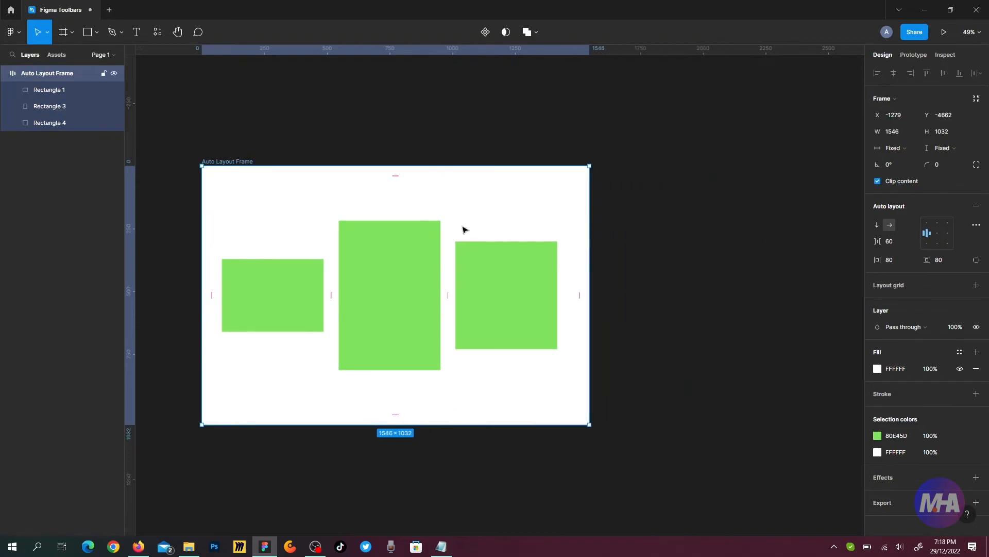
{"action": "left_click", "coordinate": [316, 547]}
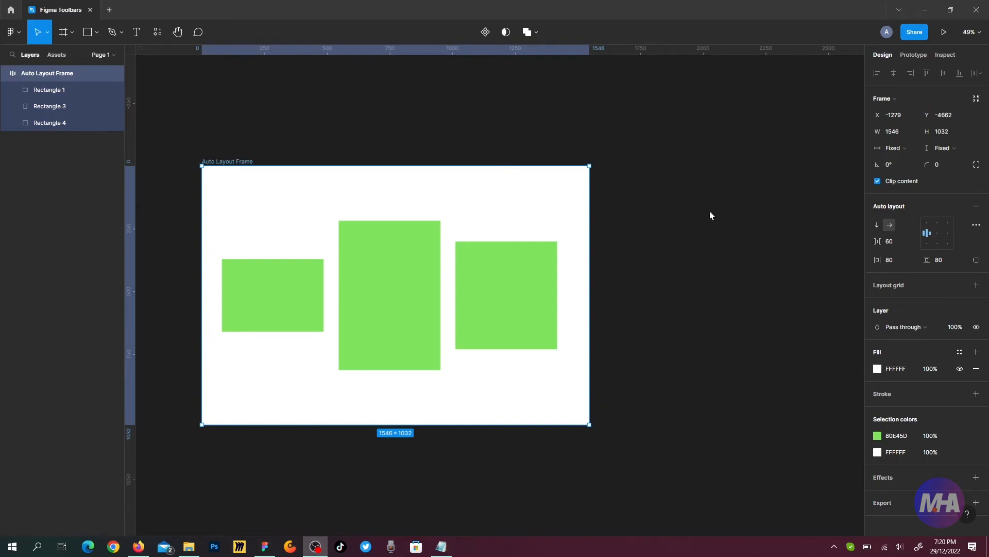
{"action": "left_click", "coordinate": [710, 211]}
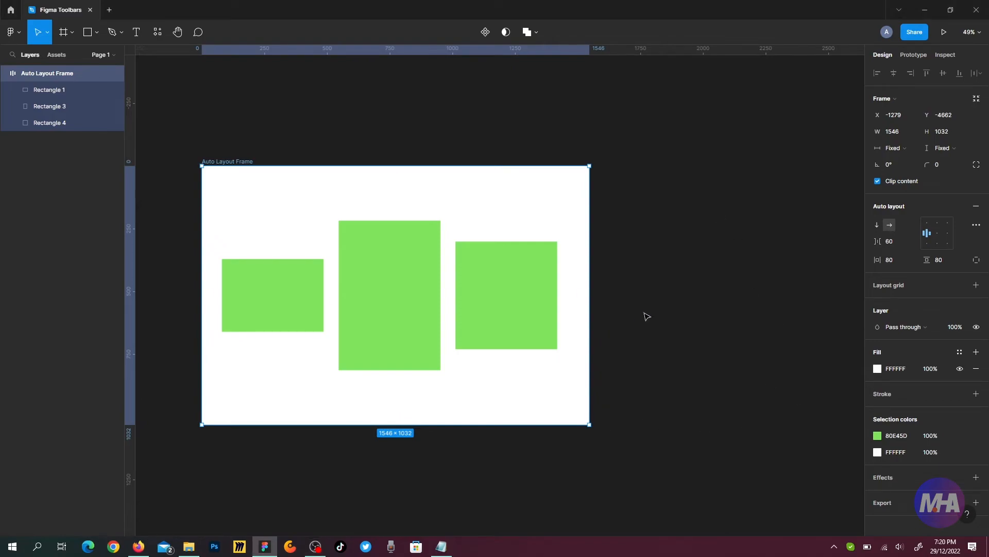
{"action": "left_click", "coordinate": [622, 316]}
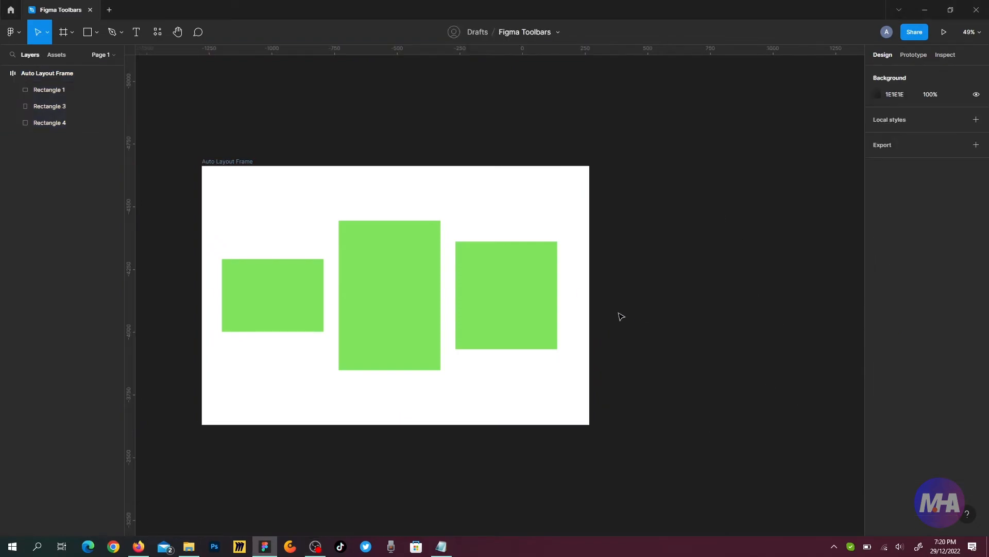
- Widen the auto layout frame to about 2303 and select each of its rectangles individually
{"action": "left_click", "coordinate": [236, 163]}
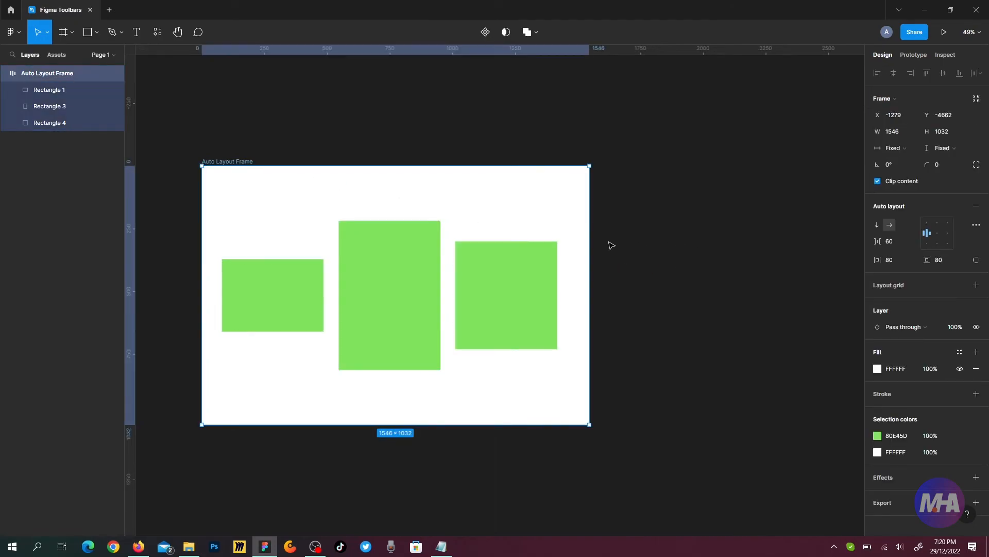
{"action": "left_click_drag", "start_coordinate": [589, 236], "coordinate": [779, 259]}
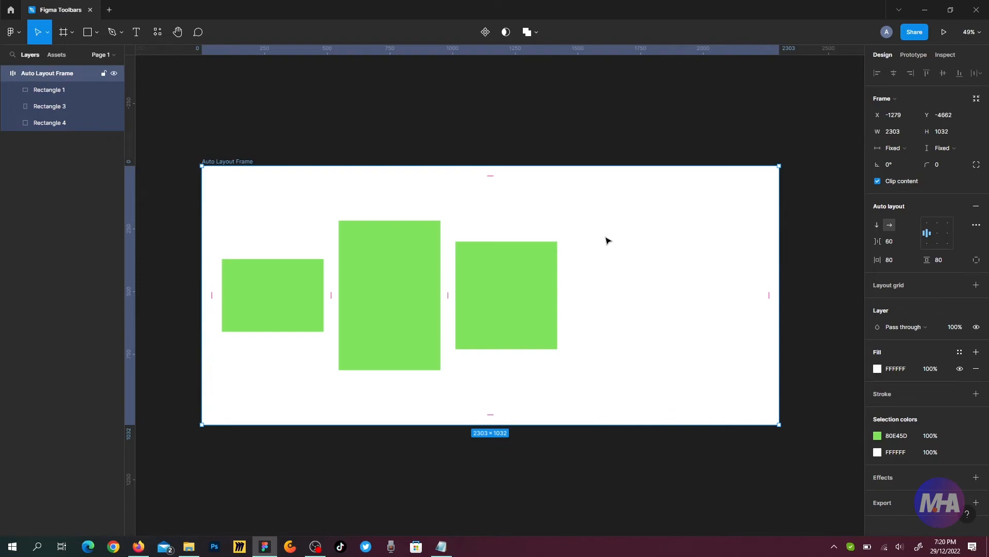
{"action": "left_click", "coordinate": [515, 284]}
{"action": "left_click", "coordinate": [400, 264]}
{"action": "left_click", "coordinate": [309, 278]}
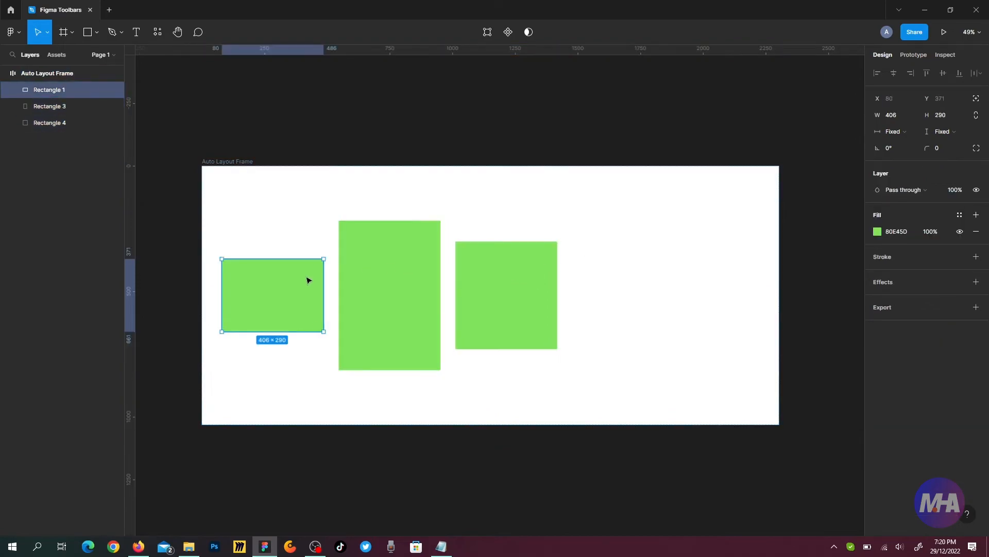
{"action": "left_click", "coordinate": [464, 285]}
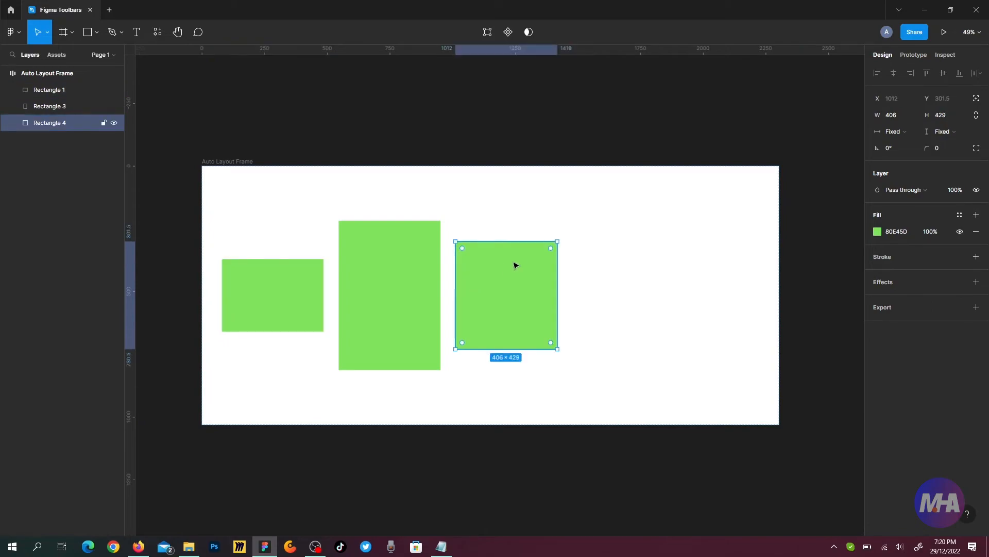
- Set the frame's height and width to Hug, and move the frame to about X -829, Y -4629
{"action": "left_click", "coordinate": [625, 270]}
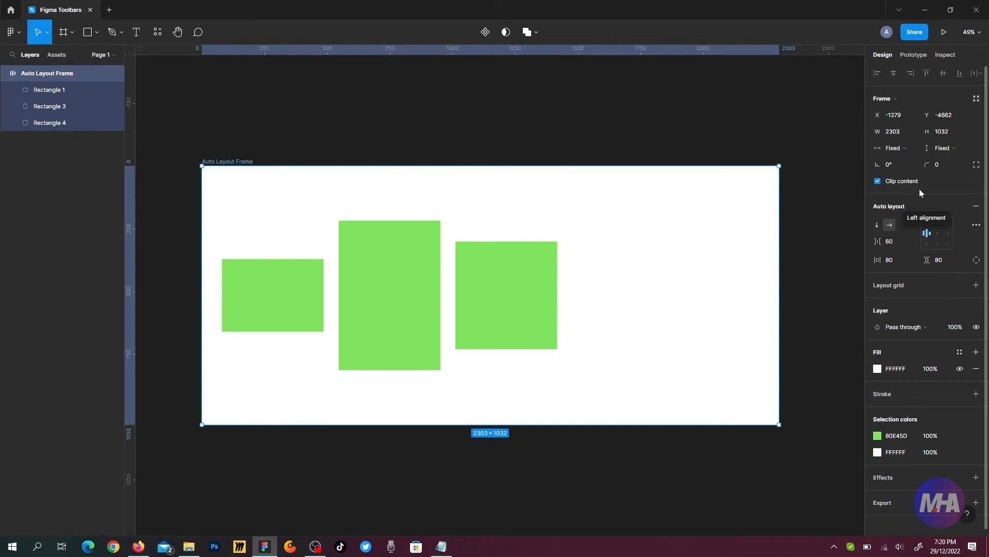
{"action": "left_click", "coordinate": [950, 151]}
{"action": "left_click", "coordinate": [946, 160]}
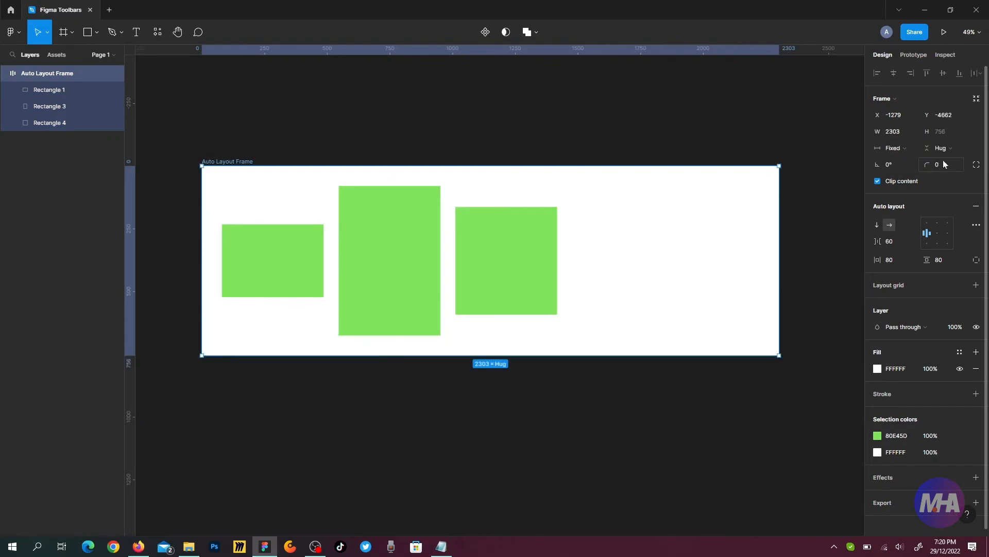
{"action": "left_click", "coordinate": [901, 149]}
{"action": "left_click", "coordinate": [909, 159]}
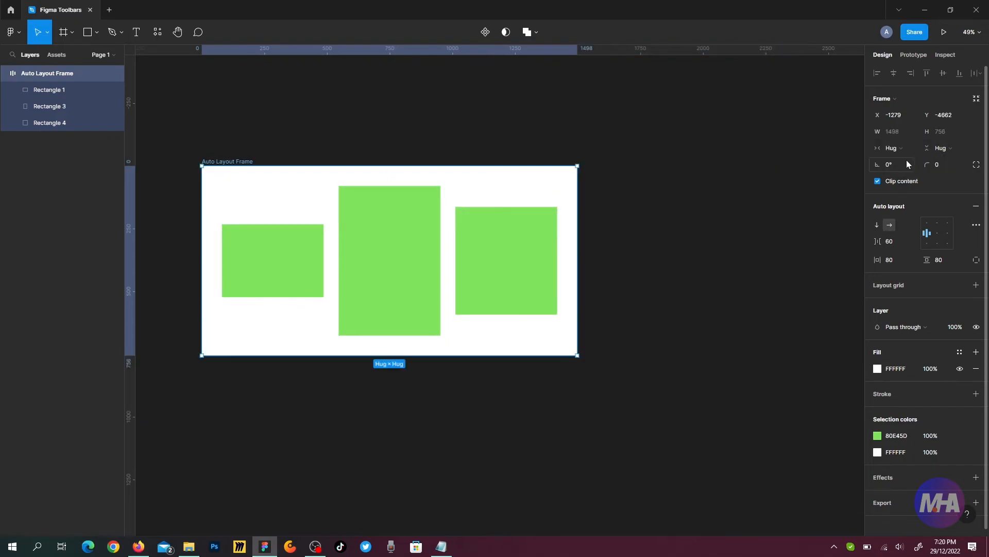
{"action": "left_click_drag", "start_coordinate": [240, 163], "coordinate": [352, 170]}
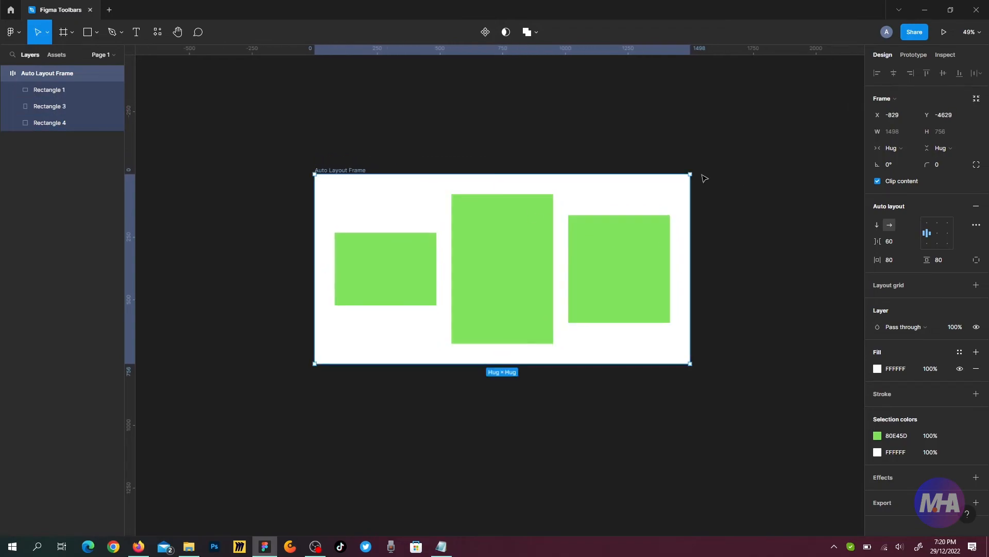
- Try widening the hugging frame to about 1848 and undo the resize
{"action": "left_click_drag", "start_coordinate": [691, 231], "coordinate": [775, 223]}
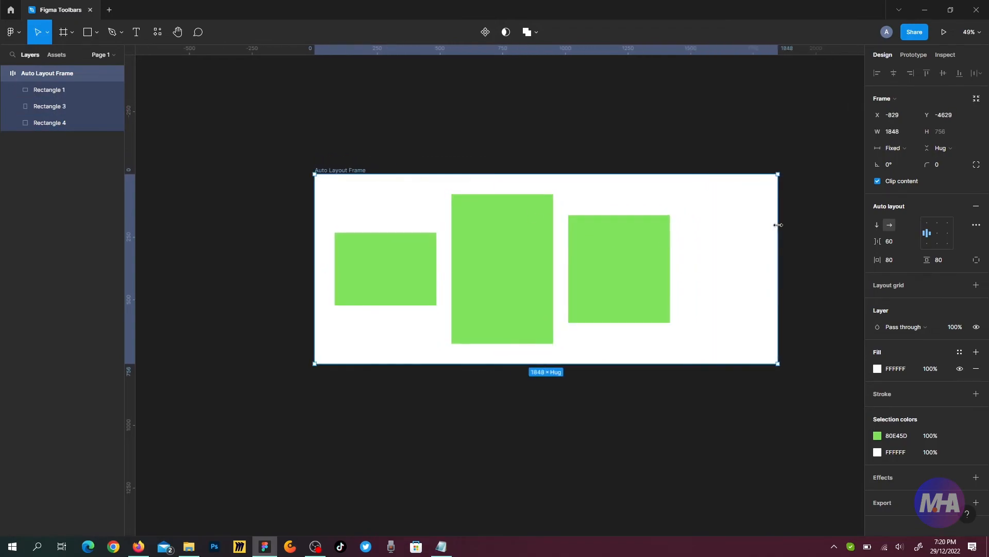
{"action": "key", "text": "ctrl+z"}
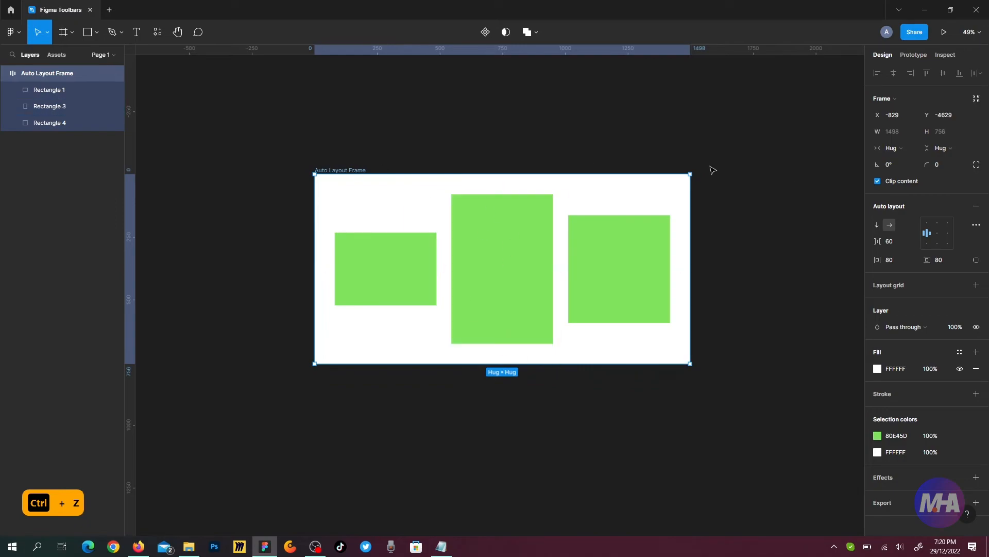
- Change the frame's auto layout direction to vertical and widen the frame to about 1573
{"action": "left_click", "coordinate": [879, 226]}
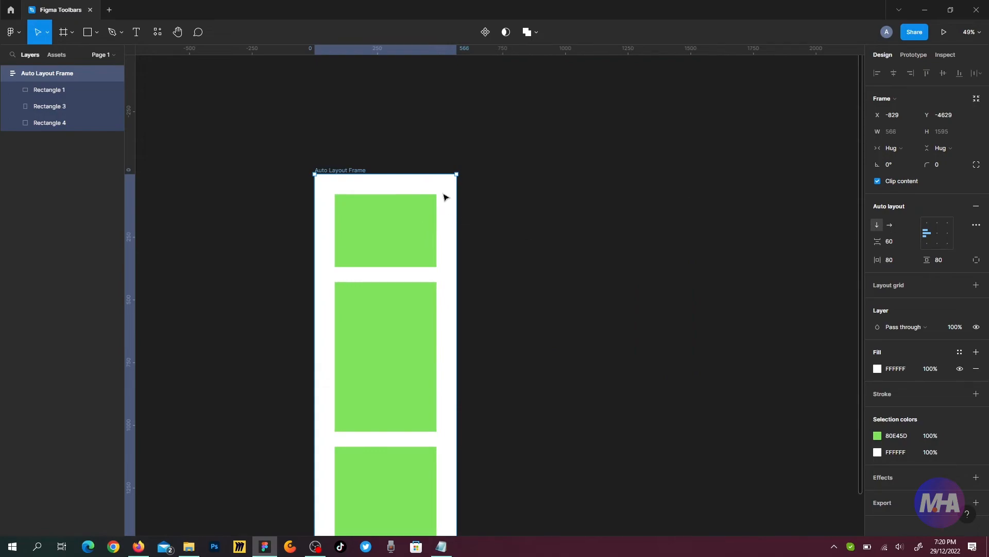
{"action": "left_click_drag", "start_coordinate": [460, 197], "coordinate": [710, 206]}
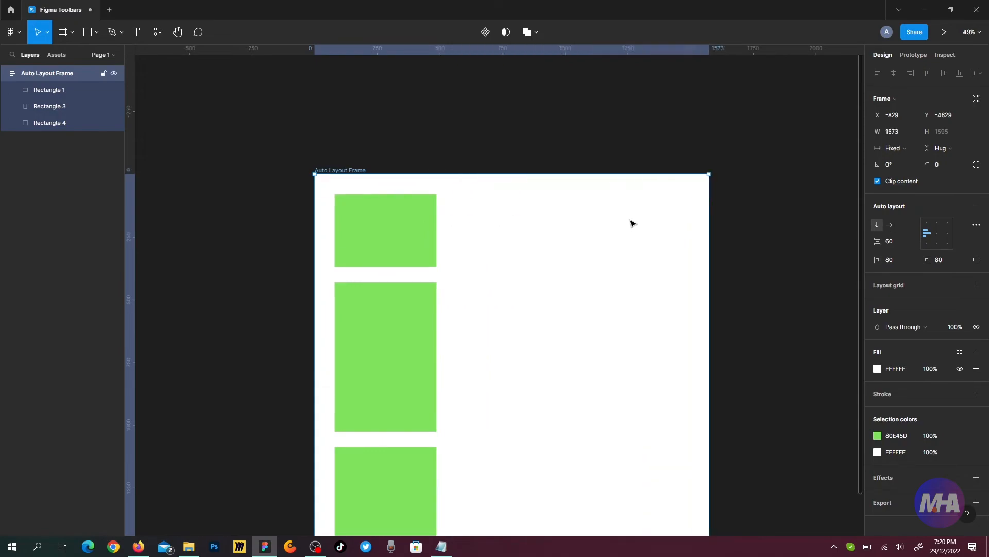
- Widen the middle rectangle to span most of the frame and the lowest rectangle to about 891, leaving nothing selected
{"action": "scroll", "coordinate": [579, 268], "scroll_direction": "down", "scroll_amount": 3}
{"action": "left_click", "coordinate": [411, 254]}
{"action": "left_click_drag", "start_coordinate": [438, 245], "coordinate": [640, 246]}
{"action": "left_click", "coordinate": [385, 382]}
{"action": "left_click_drag", "start_coordinate": [439, 384], "coordinate": [559, 381]}
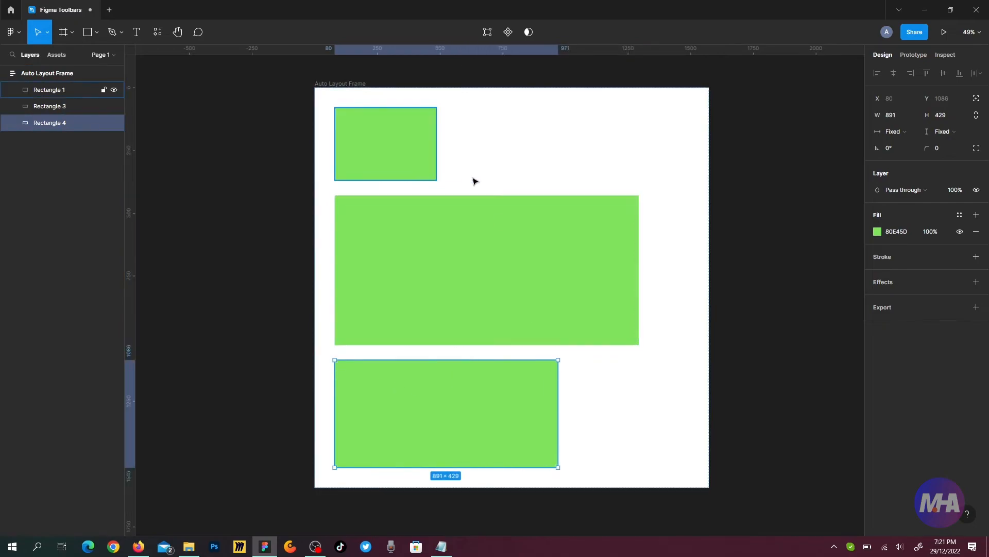
{"action": "left_click", "coordinate": [742, 190]}
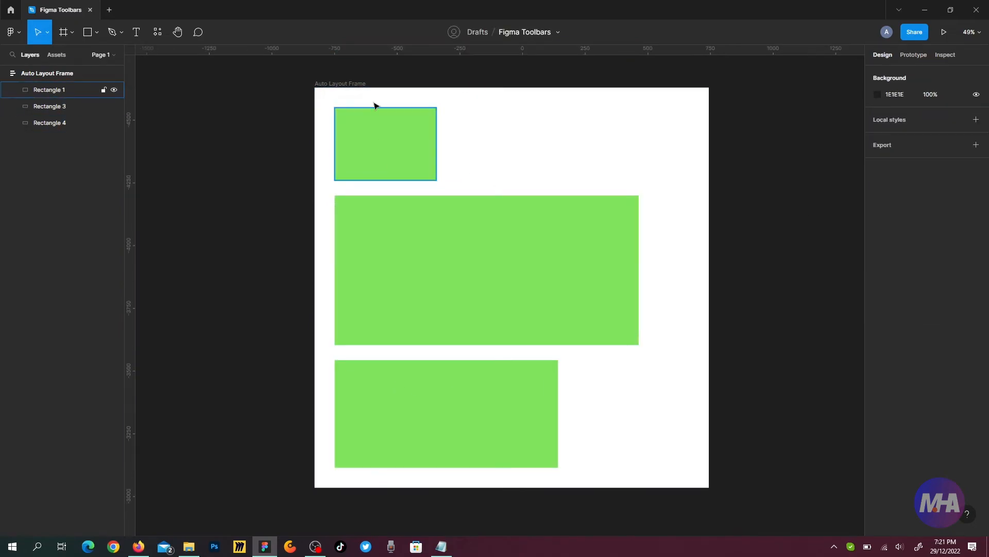
- Set the top rectangle's horizontal sizing to Fill container
{"action": "left_click", "coordinate": [360, 84]}
{"action": "left_click", "coordinate": [748, 196]}
{"action": "left_click", "coordinate": [412, 146]}
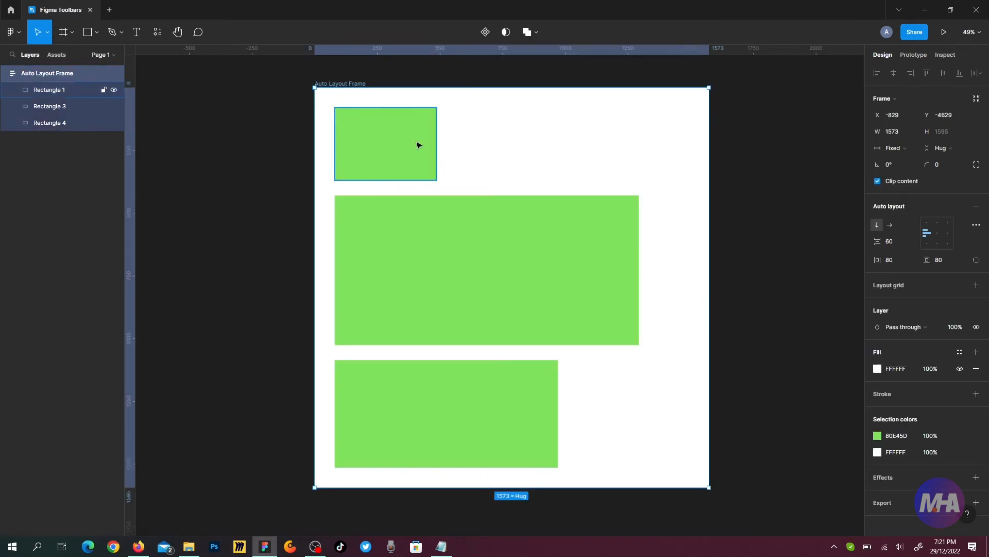
{"action": "left_click", "coordinate": [908, 135]}
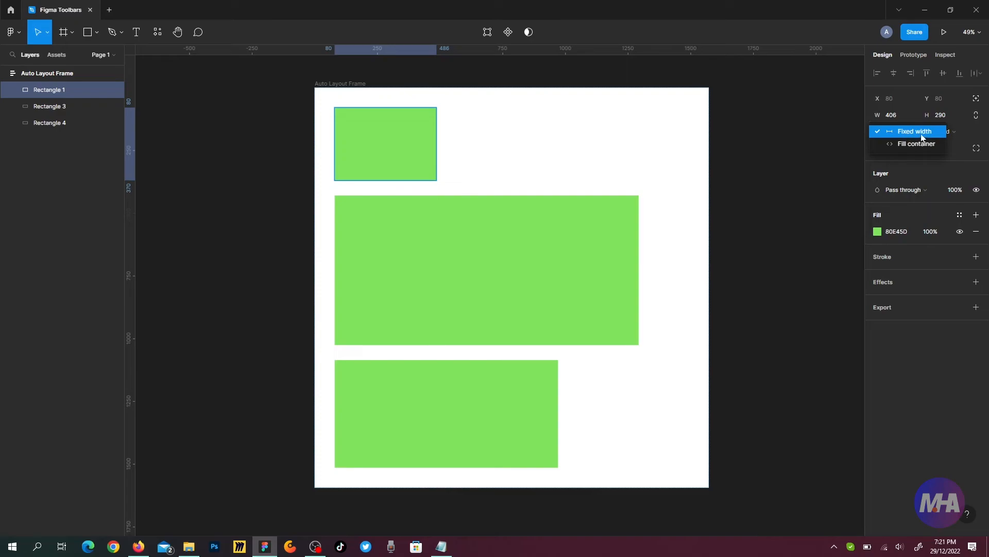
{"action": "left_click", "coordinate": [925, 143]}
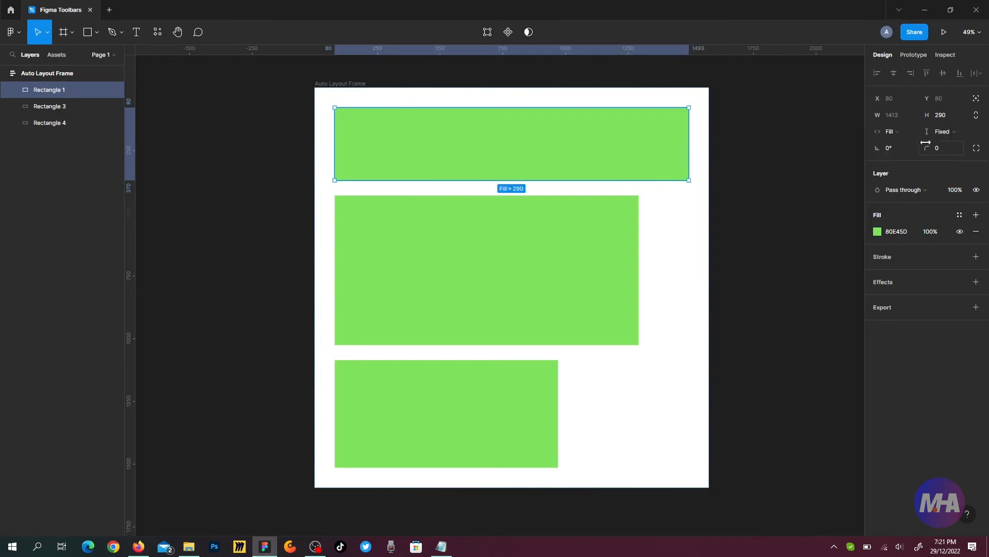
{"action": "left_click", "coordinate": [777, 144]}
{"action": "left_click", "coordinate": [415, 121]}
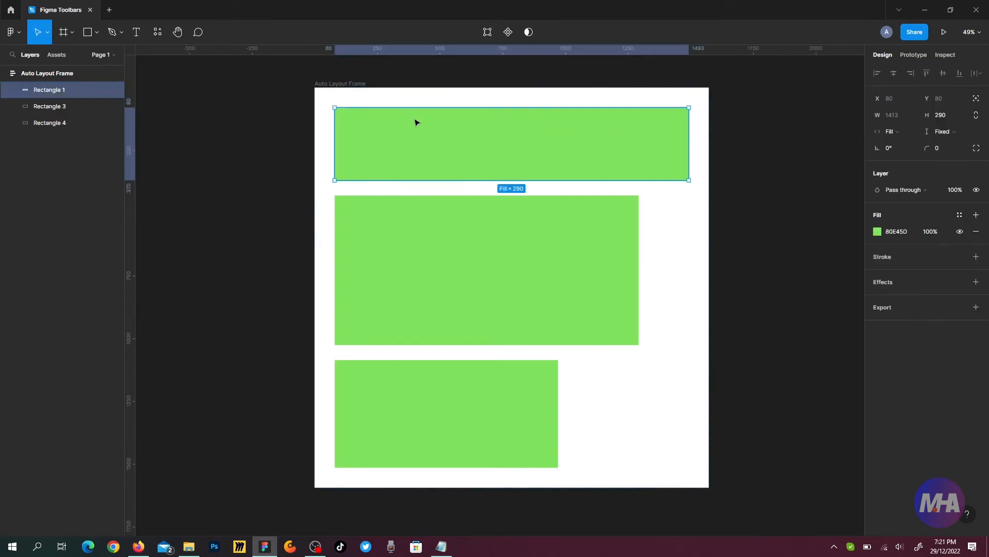
- Narrow the auto layout frame to about 1028 and widen it to about 1620
{"action": "left_click", "coordinate": [359, 86]}
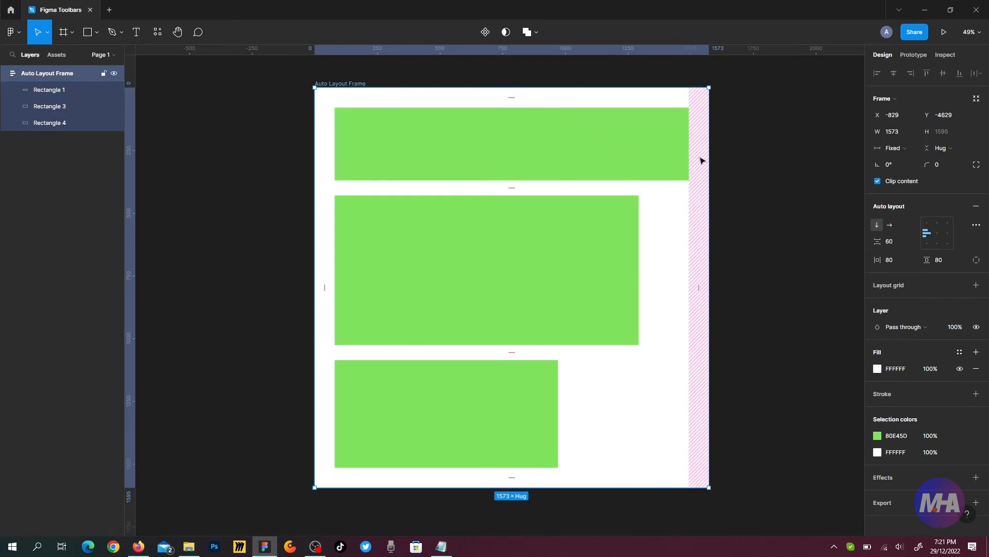
{"action": "left_click_drag", "start_coordinate": [711, 163], "coordinate": [572, 194]}
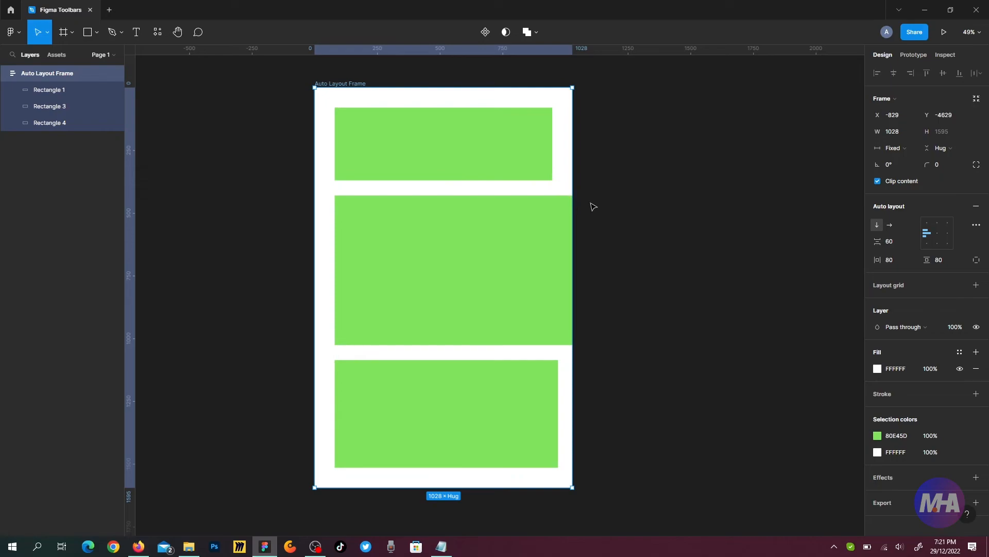
{"action": "left_click_drag", "start_coordinate": [575, 210], "coordinate": [720, 206]}
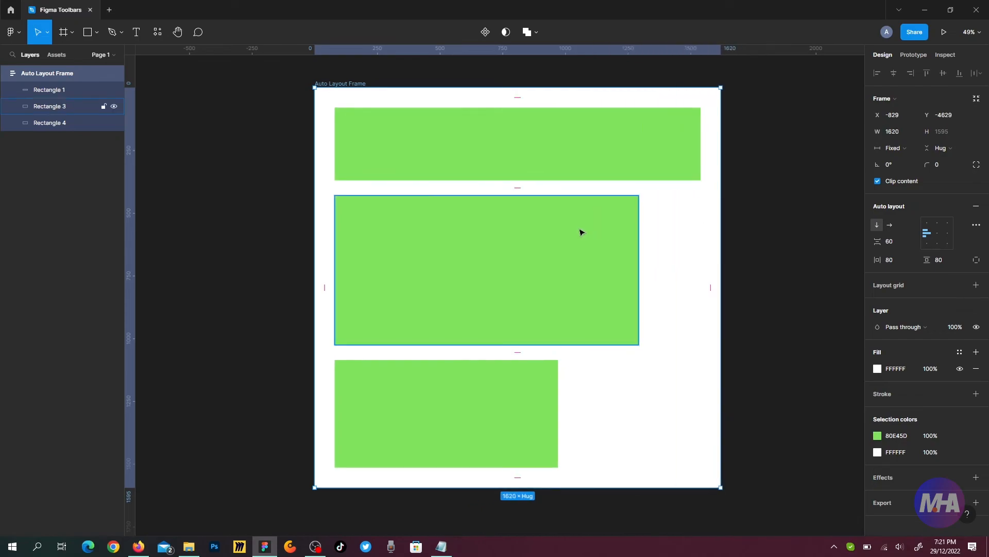
- Set the middle rectangle's horizontal sizing to Fill container and leave nothing selected
{"action": "left_click", "coordinate": [583, 232]}
{"action": "left_click", "coordinate": [906, 132]}
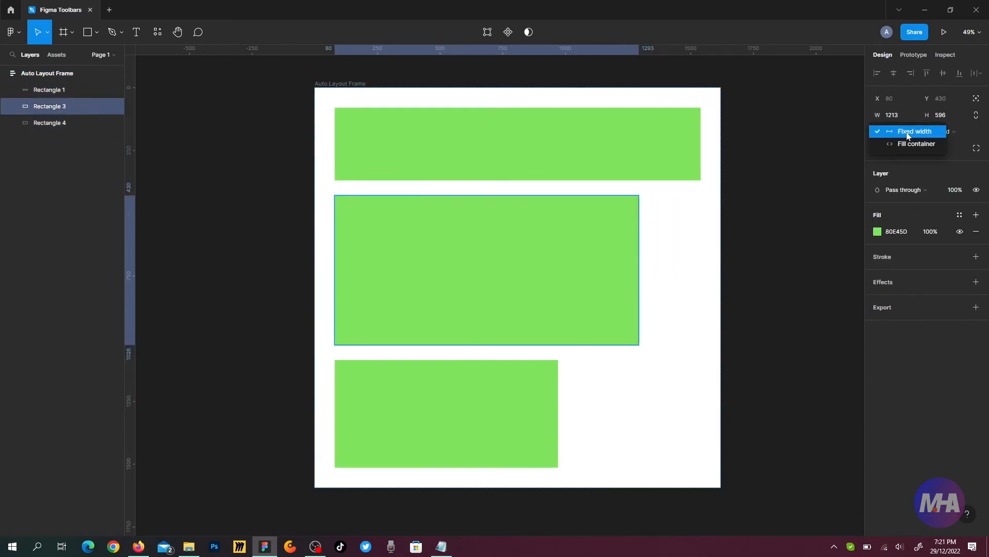
{"action": "left_click", "coordinate": [907, 135]}
{"action": "left_click", "coordinate": [908, 135]}
{"action": "left_click", "coordinate": [911, 138]}
{"action": "left_click", "coordinate": [912, 139]}
{"action": "left_click", "coordinate": [915, 143]}
{"action": "left_click", "coordinate": [733, 212]}
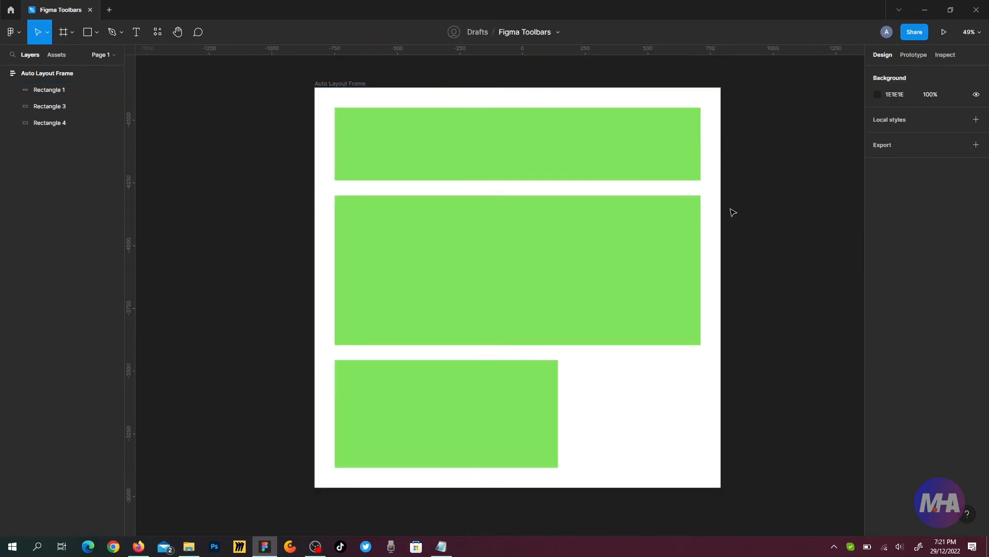
- Narrow the auto layout frame to about 1567
{"action": "left_click", "coordinate": [362, 99]}
{"action": "left_click_drag", "start_coordinate": [721, 182], "coordinate": [707, 200]}
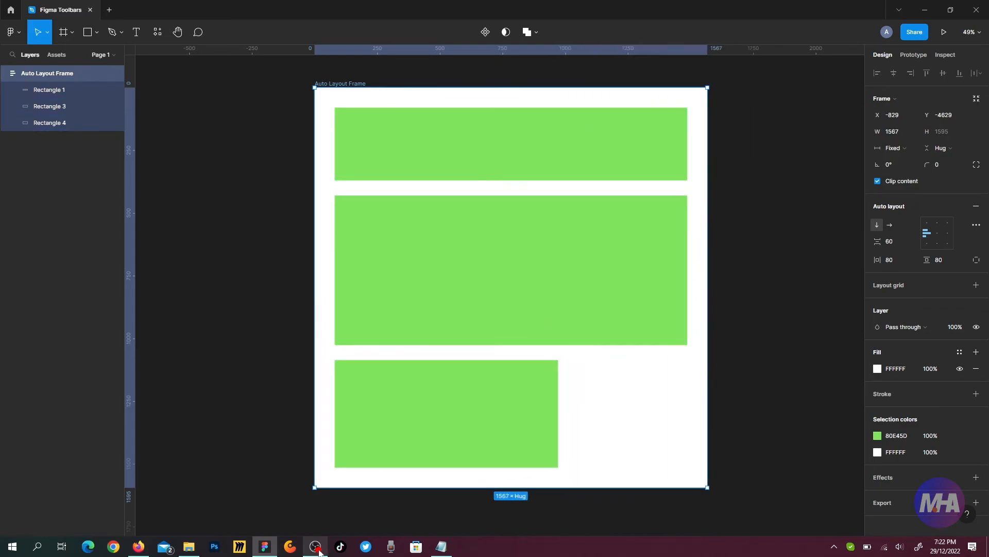
{"action": "left_click", "coordinate": [748, 213]}
- Look at the available sizing options for the auto layout frame's width
{"action": "left_click", "coordinate": [682, 162]}
{"action": "left_click", "coordinate": [337, 85]}
{"action": "left_click", "coordinate": [900, 149]}
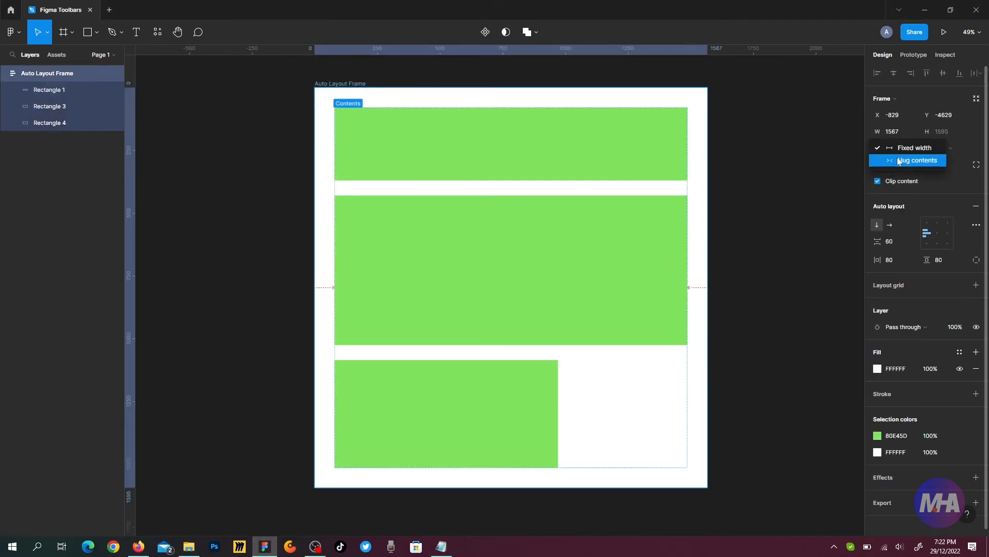
{"action": "left_click", "coordinate": [879, 161]}
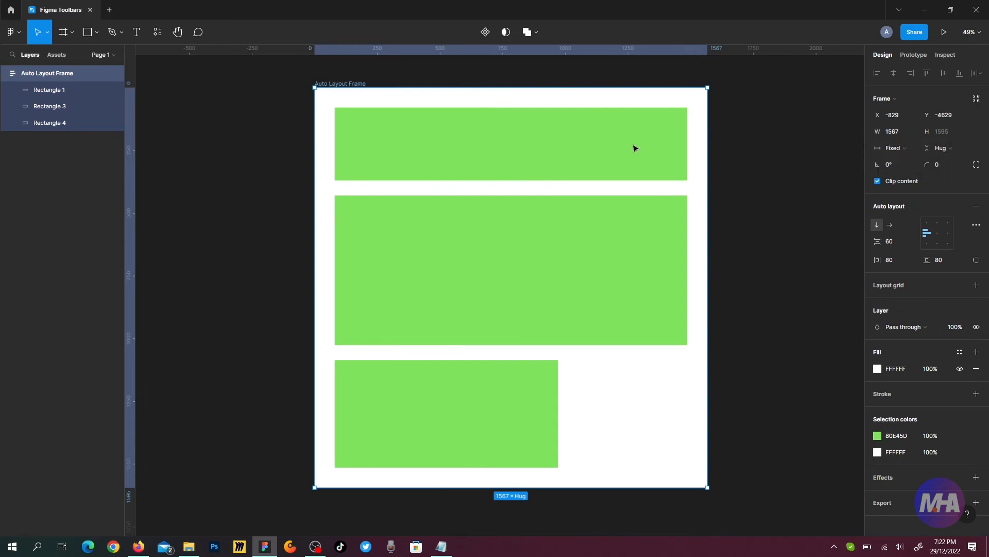
- Narrow the lowest rectangle to about 774
{"action": "left_click", "coordinate": [565, 288]}
{"action": "left_click", "coordinate": [522, 391]}
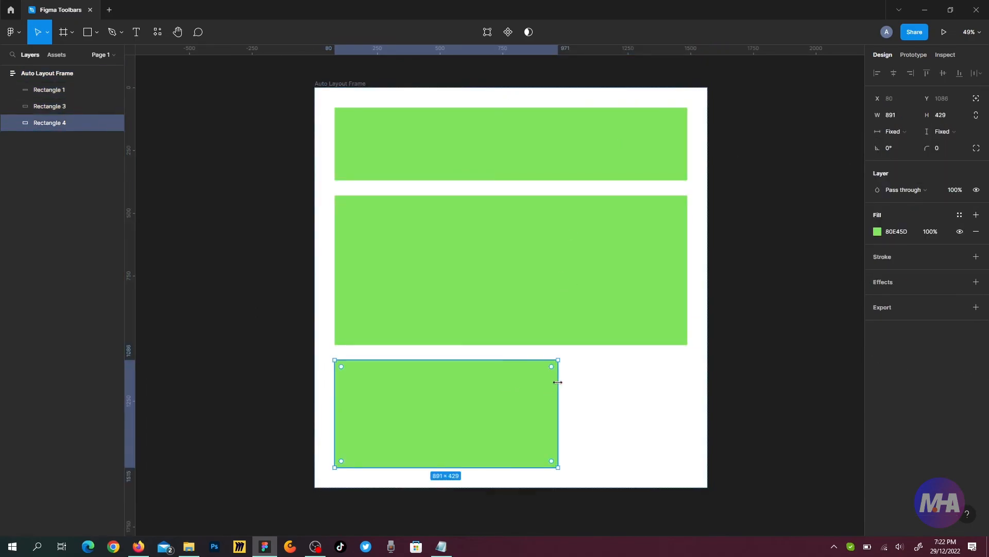
{"action": "left_click_drag", "start_coordinate": [558, 382], "coordinate": [528, 381]}
- Narrow the top rectangle to about 926 and set its width back to Fill container
{"action": "left_click", "coordinate": [625, 164]}
{"action": "left_click_drag", "start_coordinate": [687, 139], "coordinate": [567, 140]}
{"action": "left_click", "coordinate": [902, 131]}
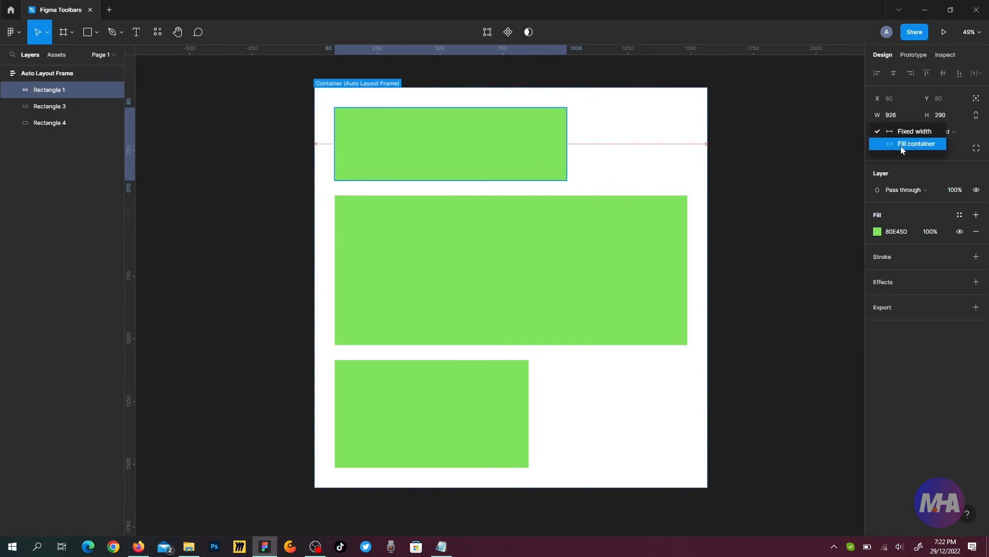
{"action": "left_click", "coordinate": [901, 145]}
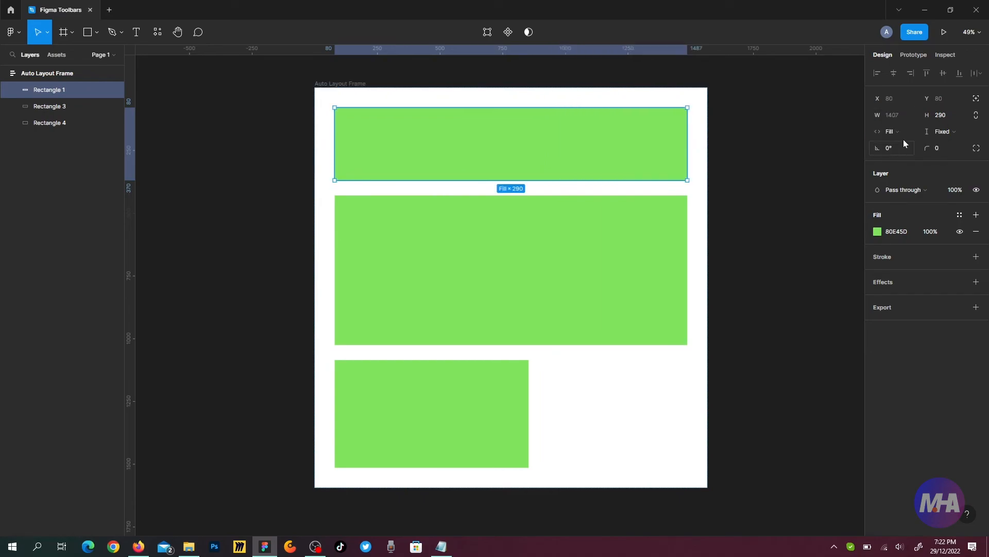
{"action": "left_click", "coordinate": [904, 134]}
{"action": "left_click", "coordinate": [657, 203]}
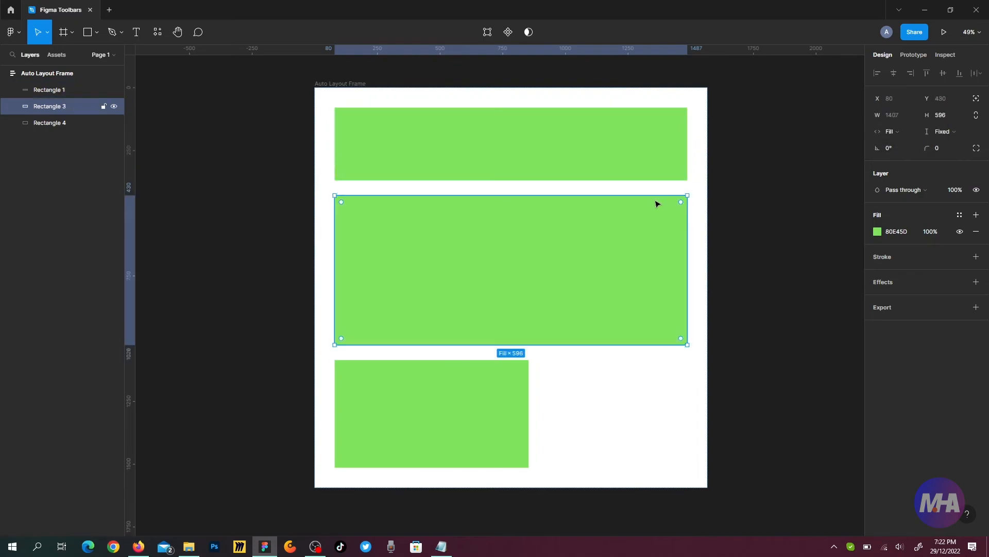
- Increase the lowest rectangle's height to about 620 and look at its vertical sizing options
{"action": "left_click", "coordinate": [545, 400]}
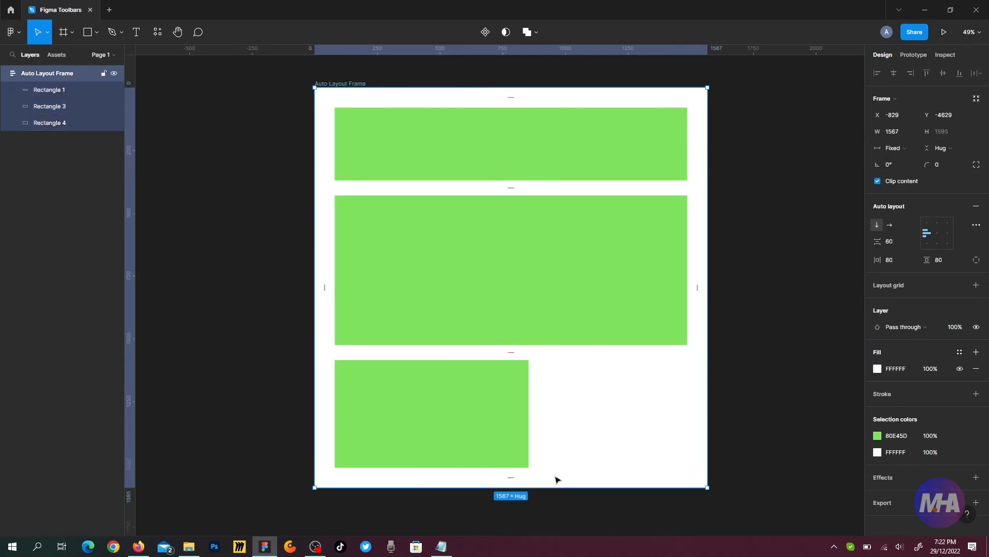
{"action": "left_click", "coordinate": [497, 460]}
{"action": "left_click_drag", "start_coordinate": [497, 465], "coordinate": [503, 514]}
{"action": "scroll", "coordinate": [592, 378], "scroll_direction": "down", "scroll_amount": 1}
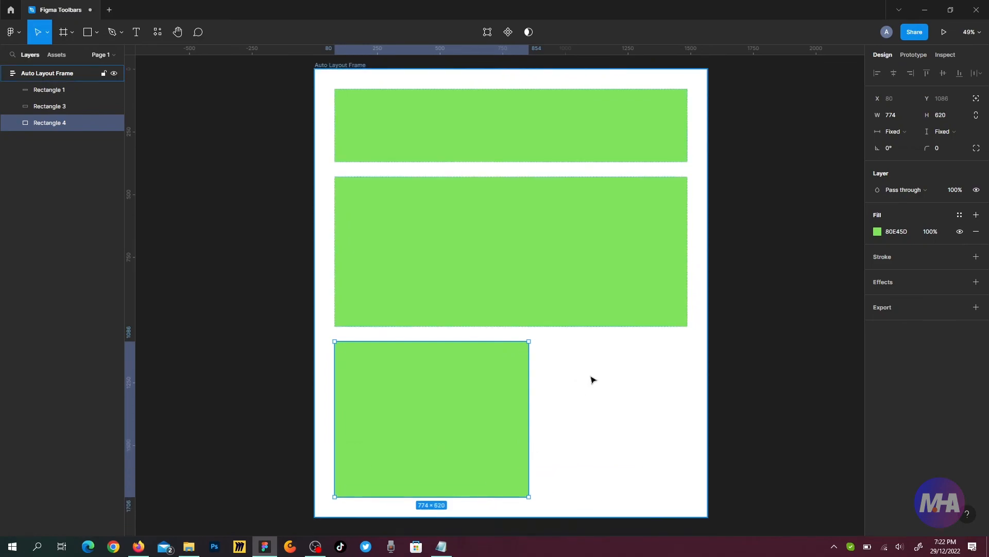
{"action": "left_click", "coordinate": [948, 132]}
{"action": "left_click", "coordinate": [727, 330]}
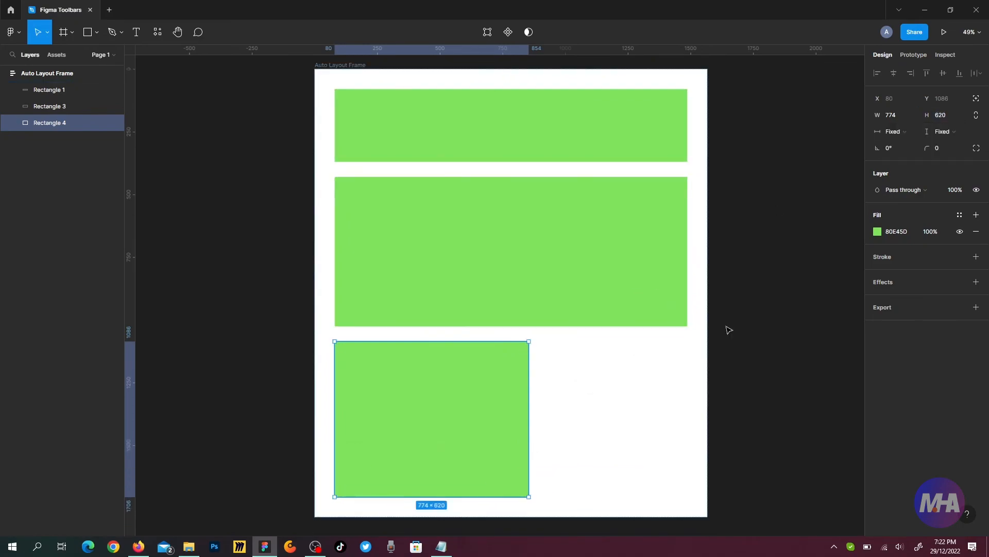
- Extend the auto layout frame downward to a fixed height of about 2156
{"action": "left_click", "coordinate": [345, 66]}
{"action": "scroll", "coordinate": [461, 397], "scroll_direction": "down", "scroll_amount": 4}
{"action": "left_click_drag", "start_coordinate": [562, 414], "coordinate": [574, 486]}
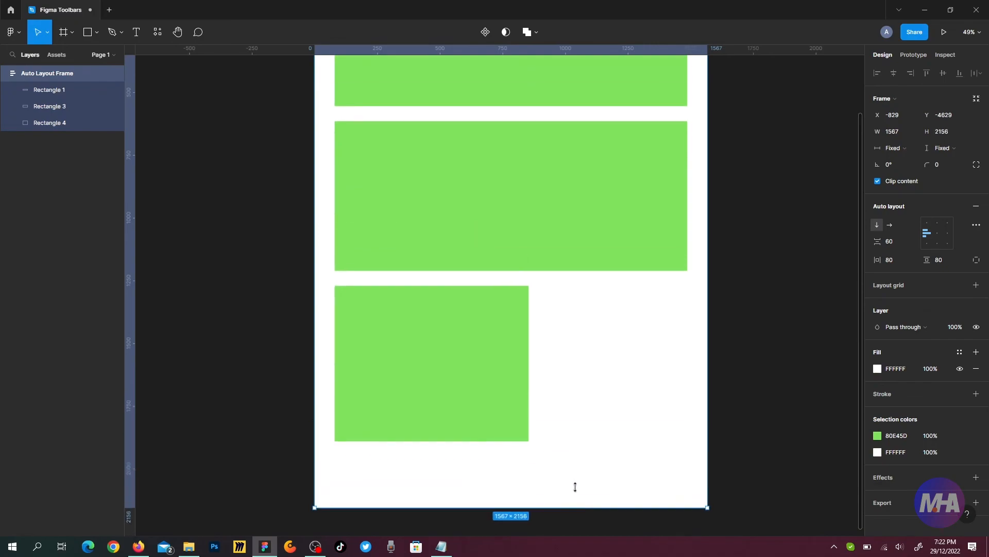
{"action": "scroll", "coordinate": [552, 353], "scroll_direction": "up", "scroll_amount": 4}
{"action": "key", "text": "shift+2"}
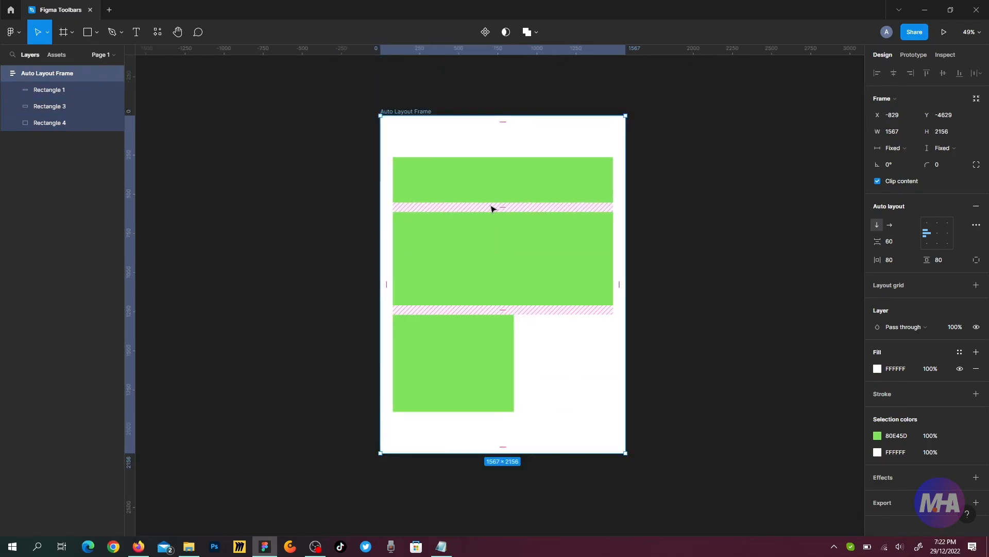
- Set the auto layout frame's vertical sizing to Hug contents
{"action": "left_click", "coordinate": [946, 149]}
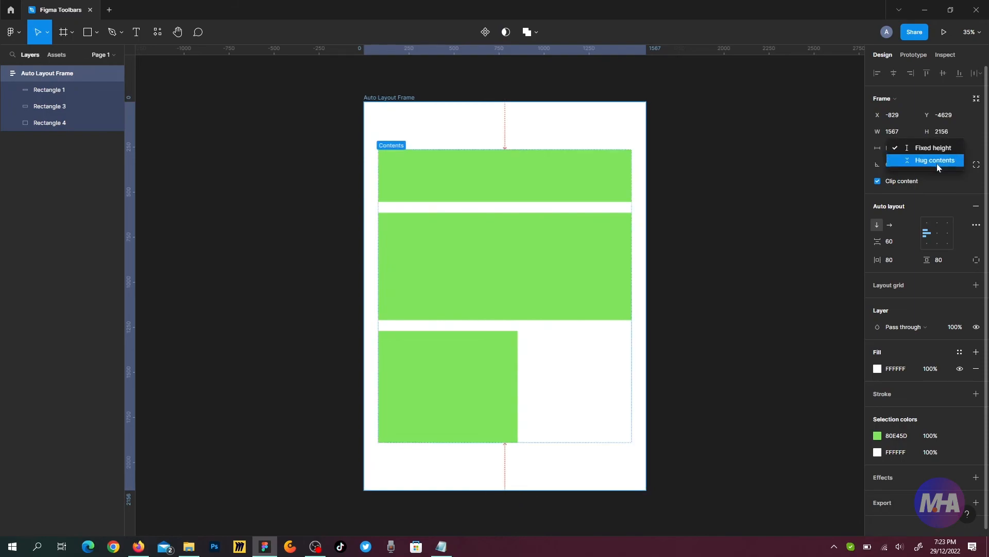
{"action": "left_click", "coordinate": [937, 162]}
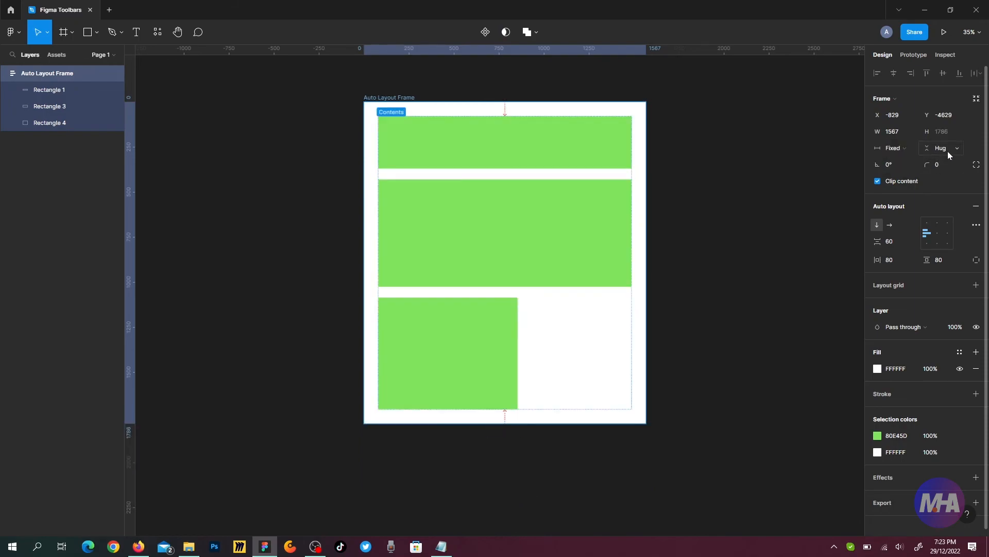
{"action": "left_click", "coordinate": [947, 151]}
{"action": "left_click", "coordinate": [947, 149]}
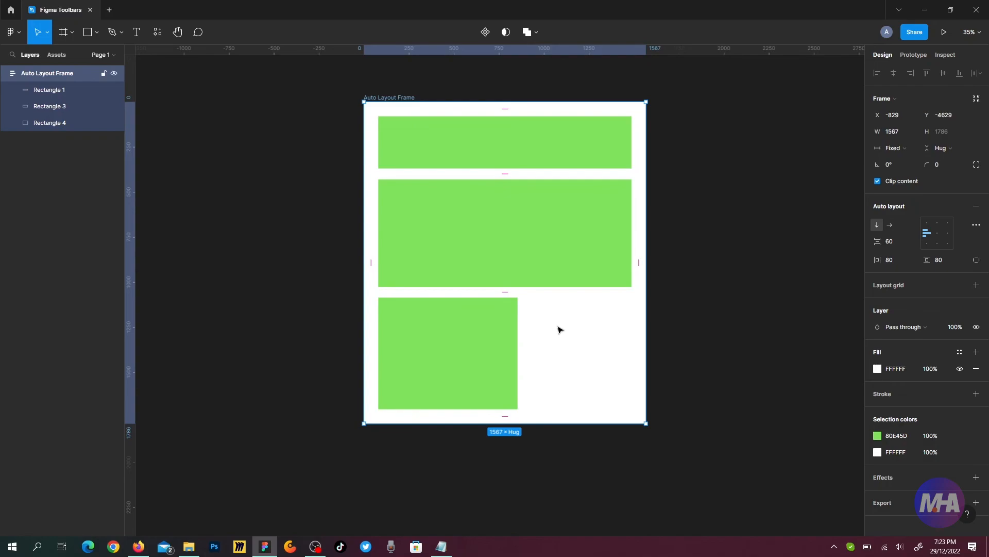
- Shorten the middle rectangle to nearly the same height as the top rectangle
{"action": "scroll", "coordinate": [518, 318], "scroll_direction": "up", "scroll_amount": 1}
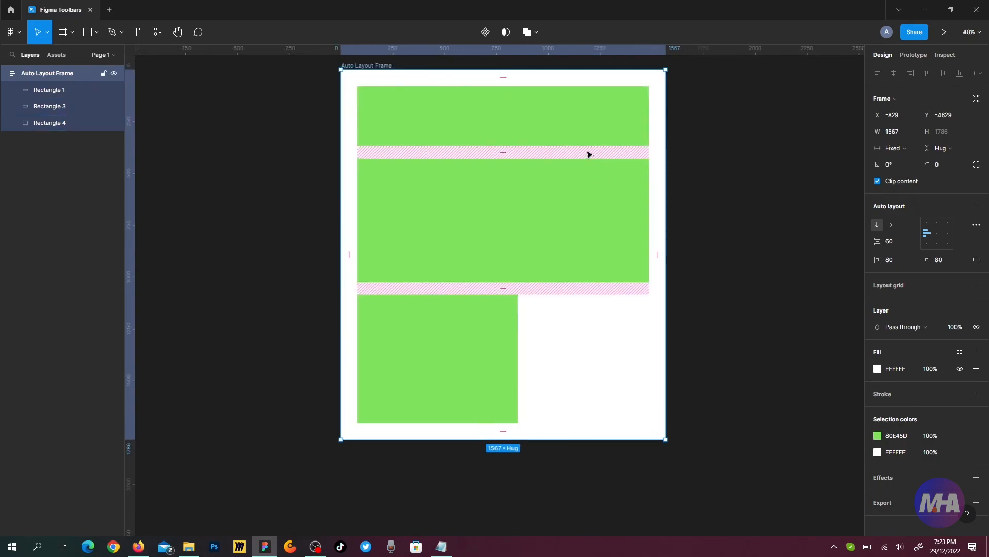
{"action": "left_click_drag", "start_coordinate": [583, 149], "coordinate": [568, 180]}
{"action": "left_click", "coordinate": [641, 183]}
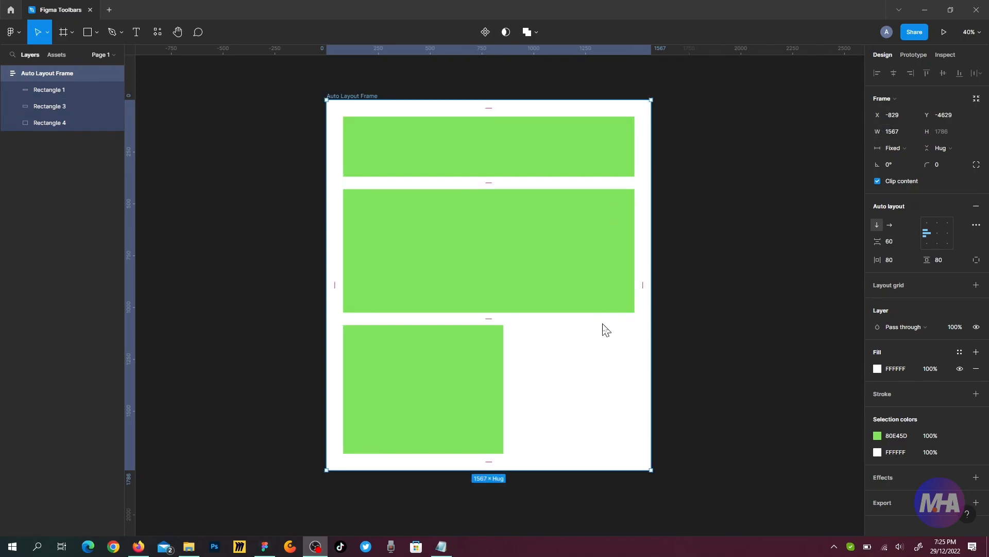
{"action": "scroll", "coordinate": [579, 294], "scroll_direction": "down", "scroll_amount": 5}
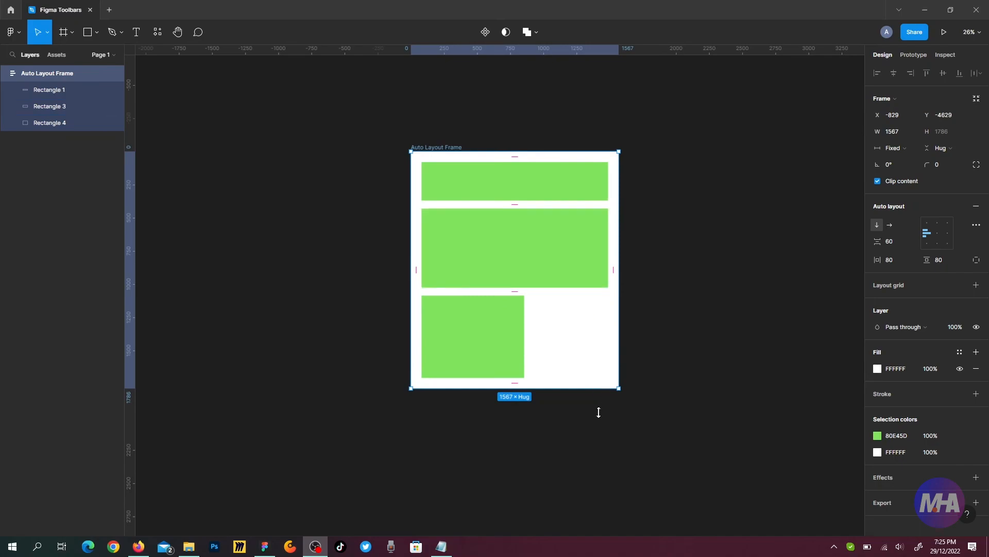
{"action": "left_click", "coordinate": [543, 267]}
{"action": "left_click_drag", "start_coordinate": [544, 288], "coordinate": [555, 250]}
- Shorten the lowest rectangle to slightly less than the top one's height and set its width to Fill container
{"action": "left_click", "coordinate": [524, 285]}
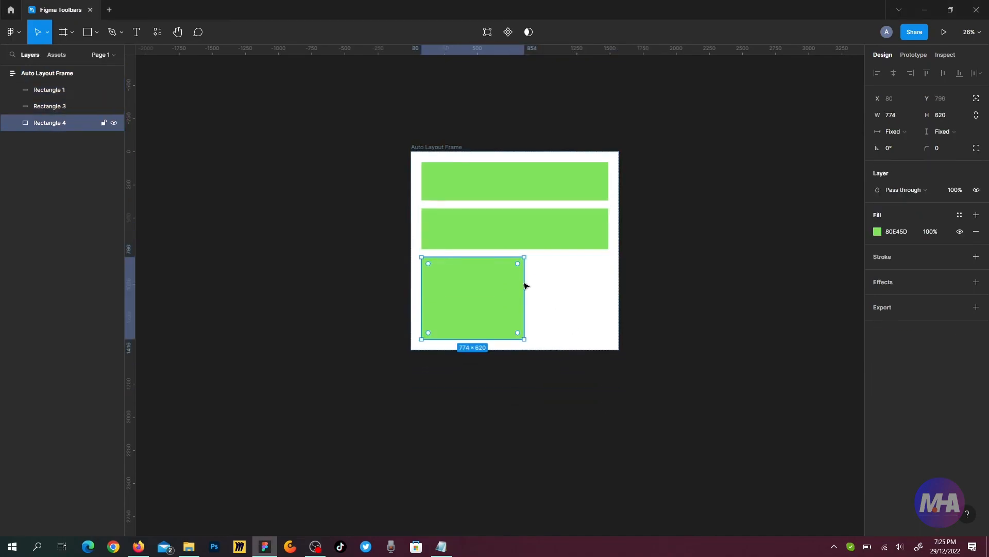
{"action": "left_click_drag", "start_coordinate": [506, 339], "coordinate": [584, 273]}
{"action": "left_click", "coordinate": [893, 132]}
{"action": "left_click", "coordinate": [898, 144]}
{"action": "left_click", "coordinate": [443, 137]}
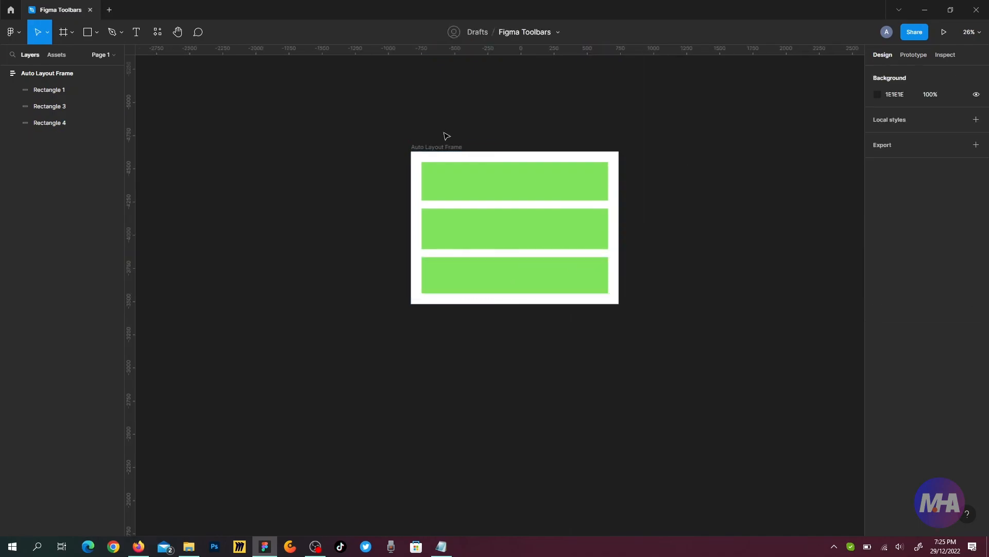
- Move the auto layout frame to about X -911, Y -4668 and draw a new frame about 2458 × 1652 below it
{"action": "left_click_drag", "start_coordinate": [458, 149], "coordinate": [447, 144]}
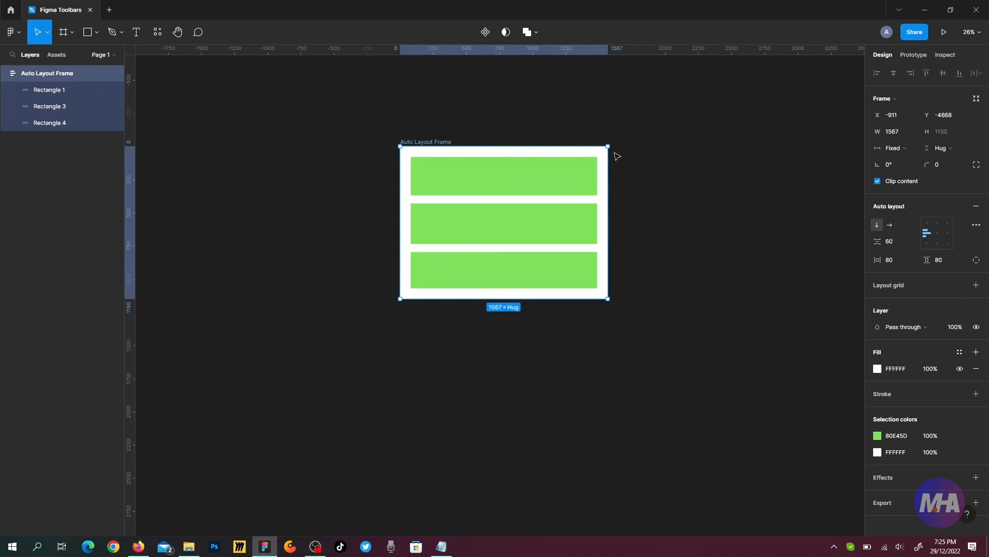
{"action": "scroll", "coordinate": [571, 144], "scroll_direction": "down", "scroll_amount": 2}
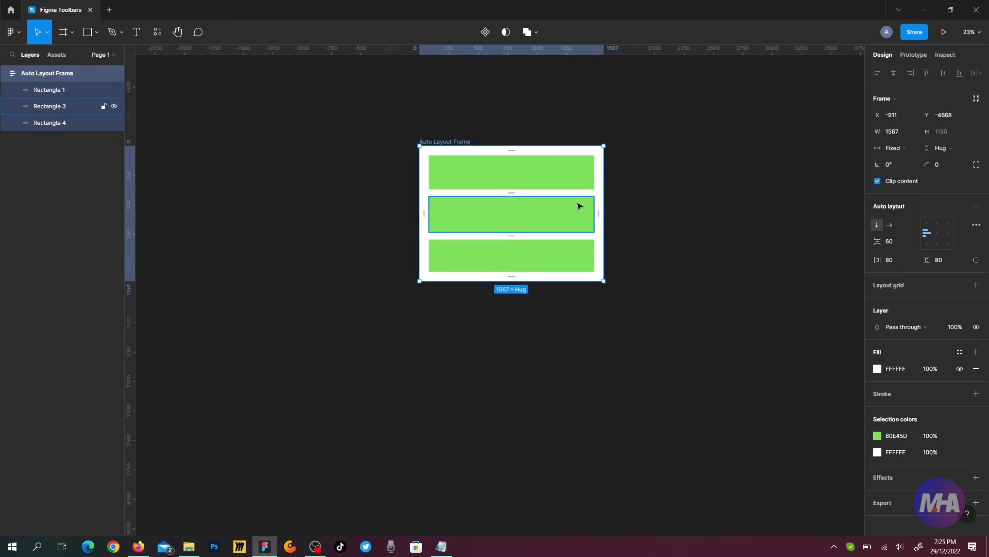
{"action": "left_click_drag", "start_coordinate": [568, 232], "coordinate": [541, 141]}
{"action": "key", "text": "Escape"}
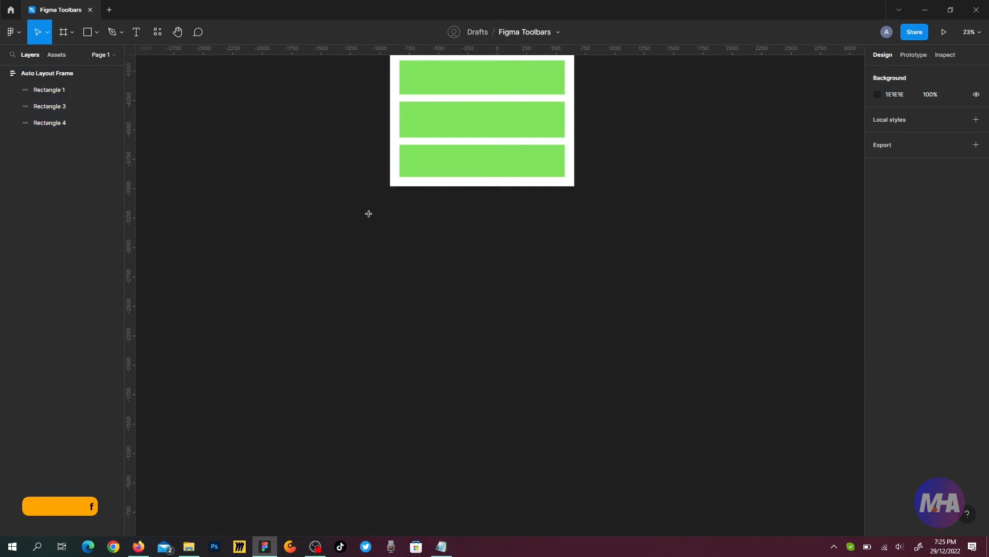
{"action": "key", "text": "f"}
{"action": "left_click_drag", "start_coordinate": [367, 207], "coordinate": [656, 400]}
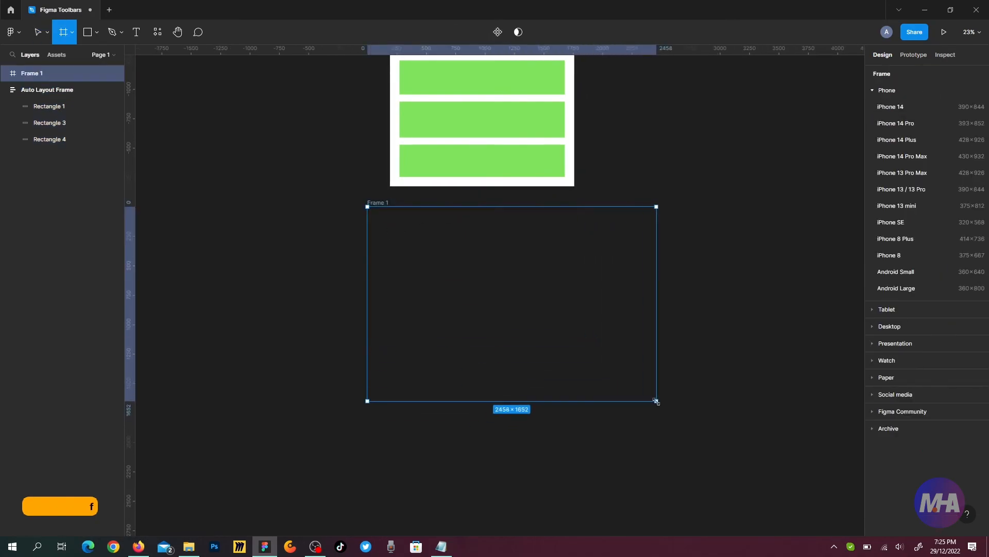
{"action": "left_click", "coordinate": [655, 185]}
- Move the auto layout frame into the new frame, at about X 445, Y 251
{"action": "scroll", "coordinate": [655, 186], "scroll_direction": "up", "scroll_amount": 1}
{"action": "scroll", "coordinate": [557, 144], "scroll_direction": "up", "scroll_amount": 1}
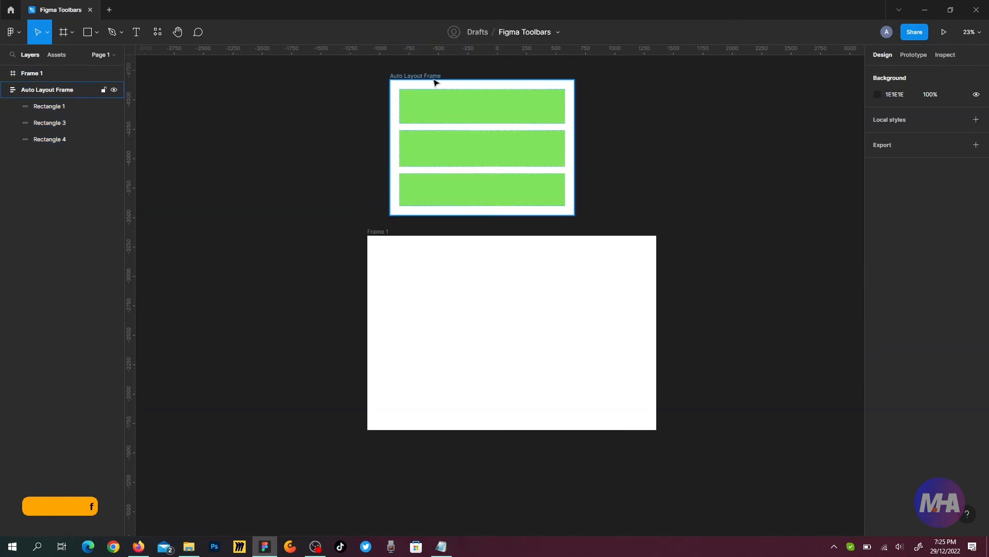
{"action": "left_click_drag", "start_coordinate": [438, 81], "coordinate": [462, 263]}
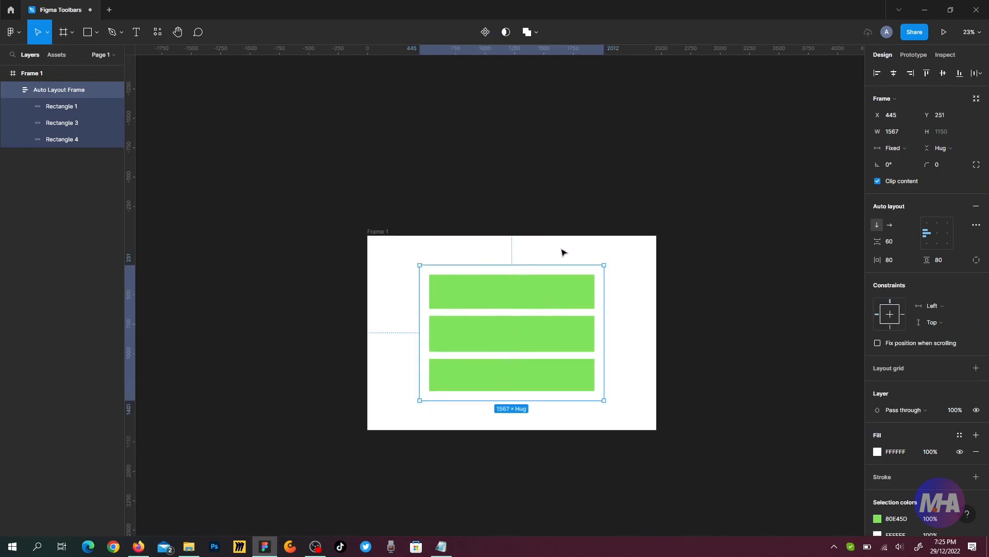
- Add a 1 px inside stroke in black (000000) to the auto layout frame
{"action": "scroll", "coordinate": [567, 249], "scroll_direction": "down", "scroll_amount": 7}
{"action": "left_click", "coordinate": [676, 187]}
{"action": "left_click", "coordinate": [579, 168]}
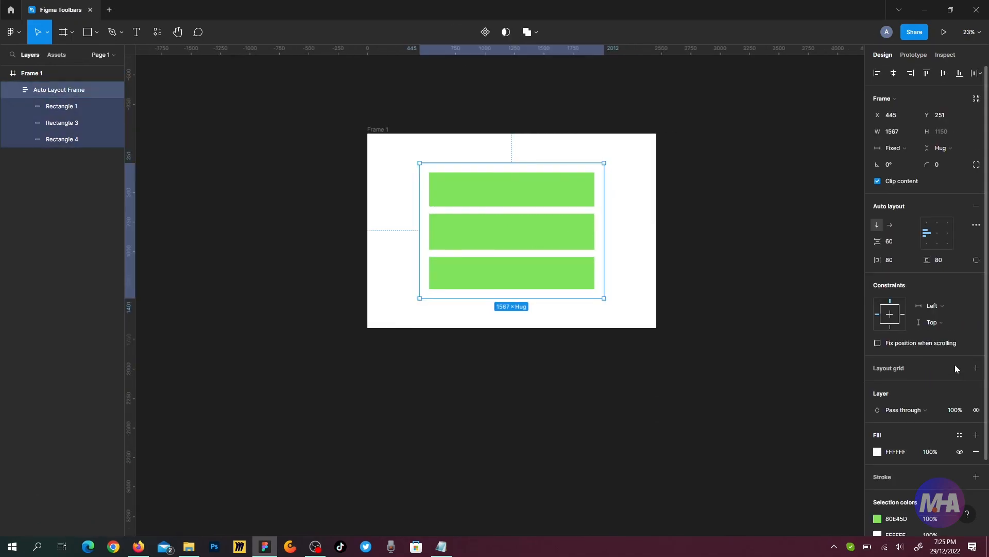
{"action": "scroll", "coordinate": [951, 364], "scroll_direction": "down", "scroll_amount": 2}
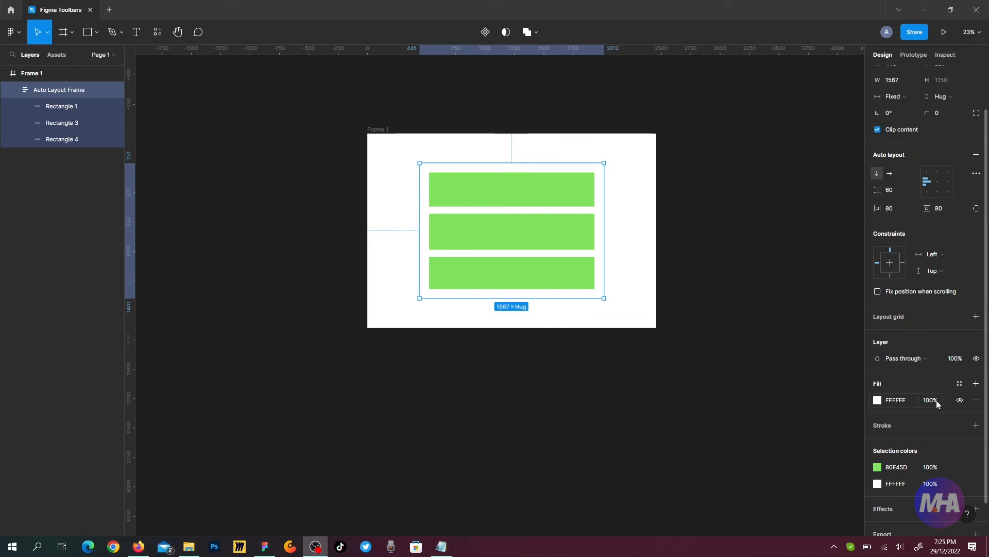
{"action": "left_click", "coordinate": [857, 346]}
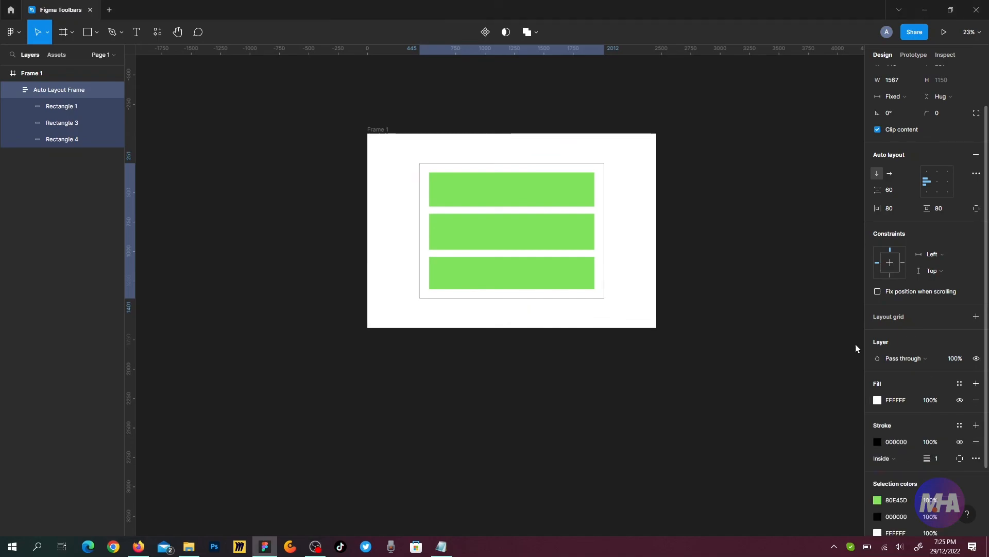
- Set the auto layout frame's horizontal constraint to Left and right
{"action": "scroll", "coordinate": [541, 192], "scroll_direction": "up", "scroll_amount": 3}
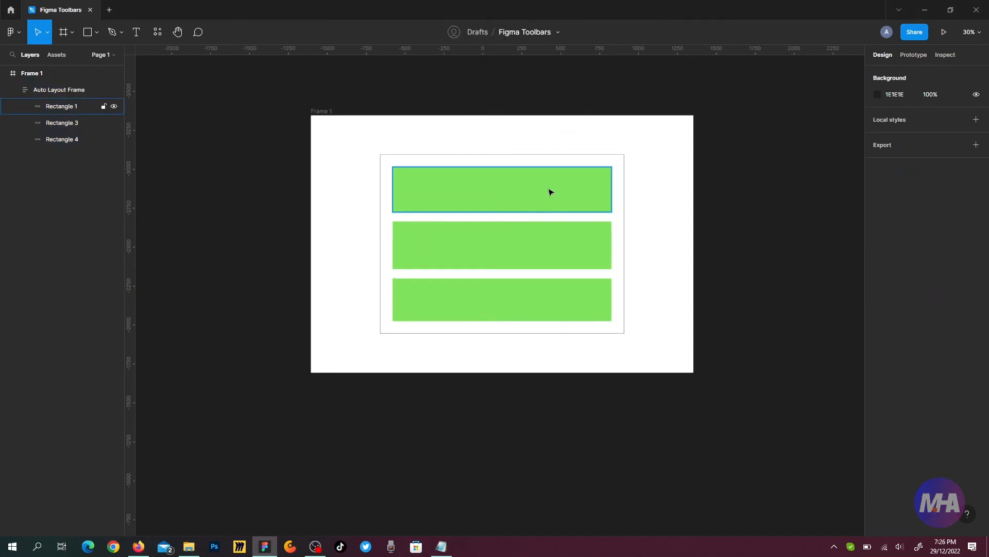
{"action": "left_click_drag", "start_coordinate": [563, 151], "coordinate": [533, 115]}
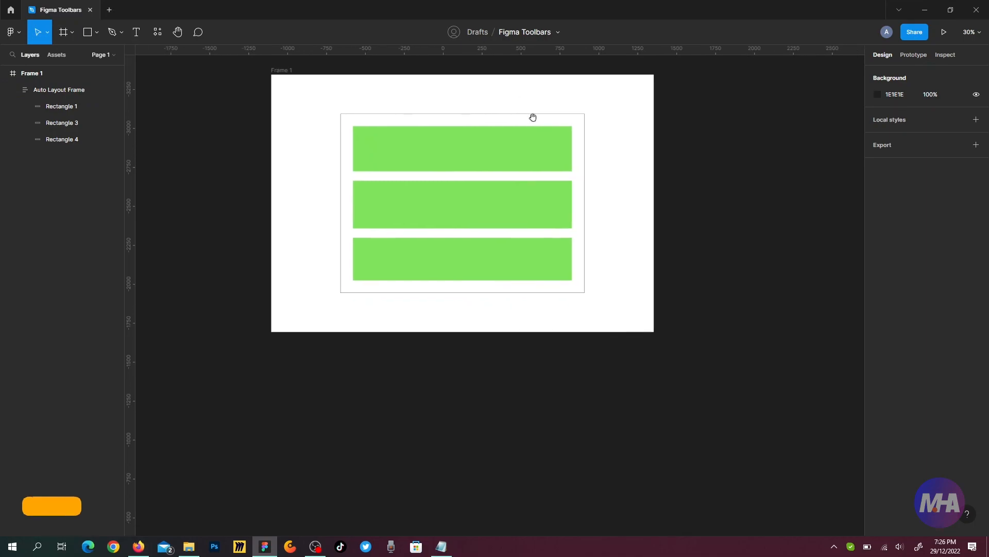
{"action": "left_click", "coordinate": [559, 122]}
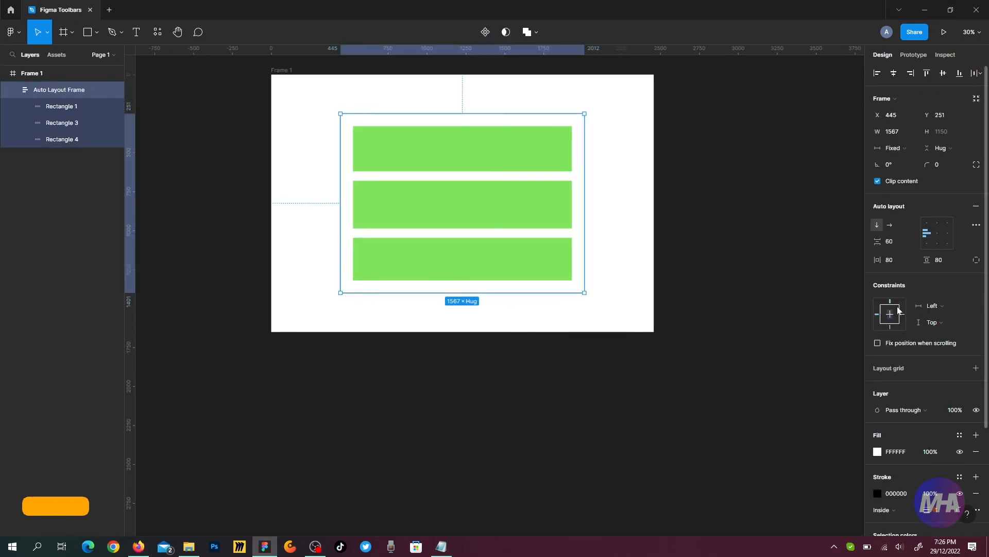
{"action": "left_click", "coordinate": [957, 308]}
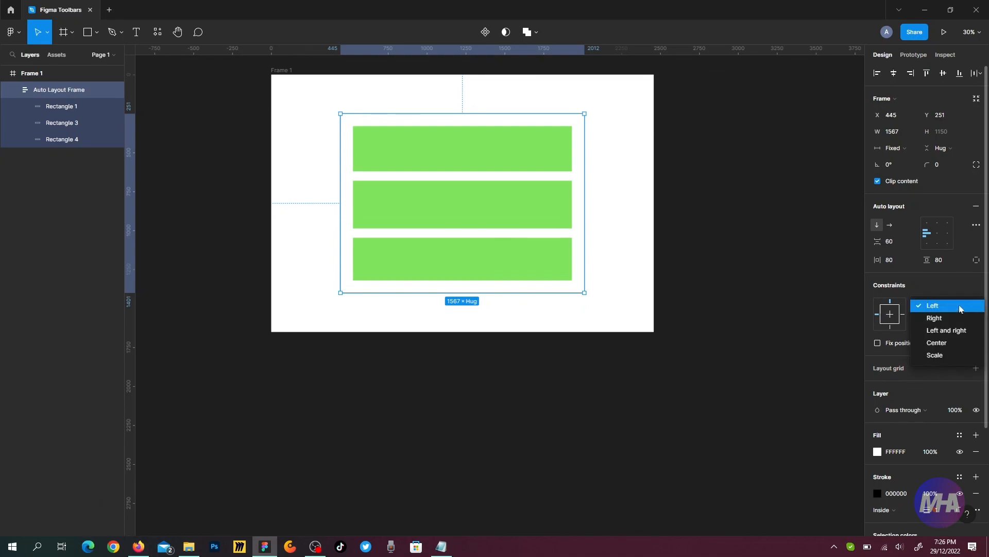
{"action": "left_click", "coordinate": [951, 331]}
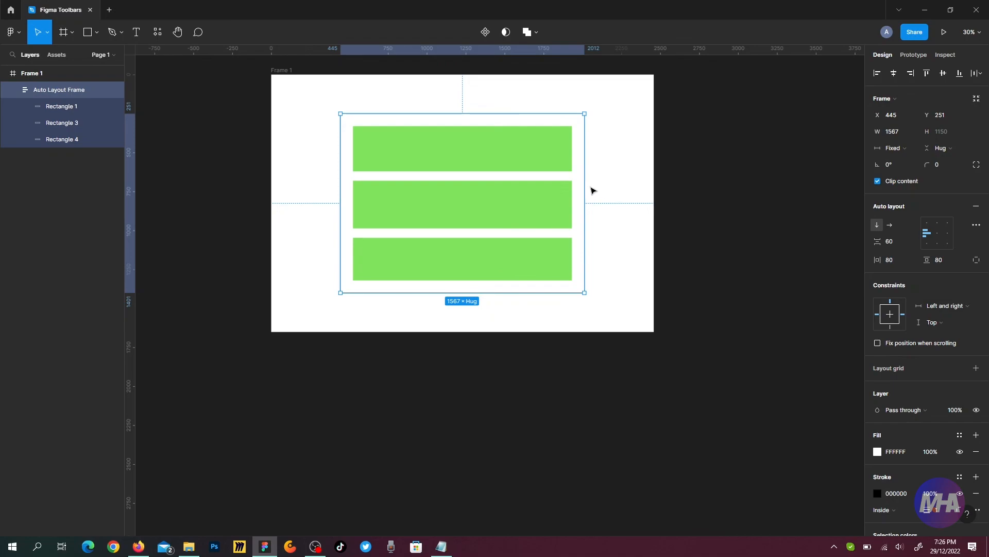
- Narrow the parent frame to about 1696 wide and move it to about X -110, Y -3204
{"action": "scroll", "coordinate": [593, 190], "scroll_direction": "up", "scroll_amount": 1}
{"action": "left_click", "coordinate": [300, 77]}
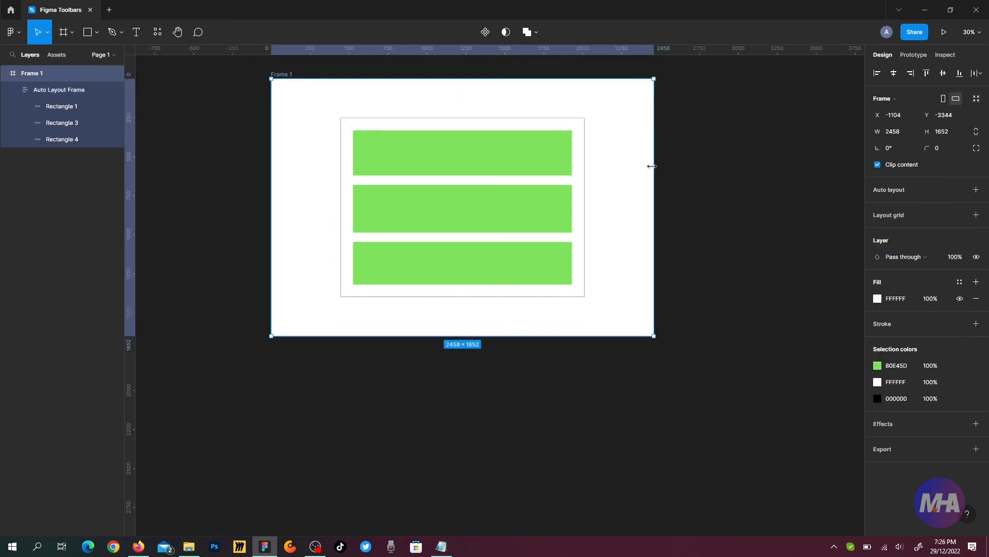
{"action": "left_click_drag", "start_coordinate": [652, 166], "coordinate": [553, 140]}
{"action": "scroll", "coordinate": [488, 137], "scroll_direction": "up", "scroll_amount": 3}
{"action": "scroll", "coordinate": [285, 115], "scroll_direction": "down", "scroll_amount": 2}
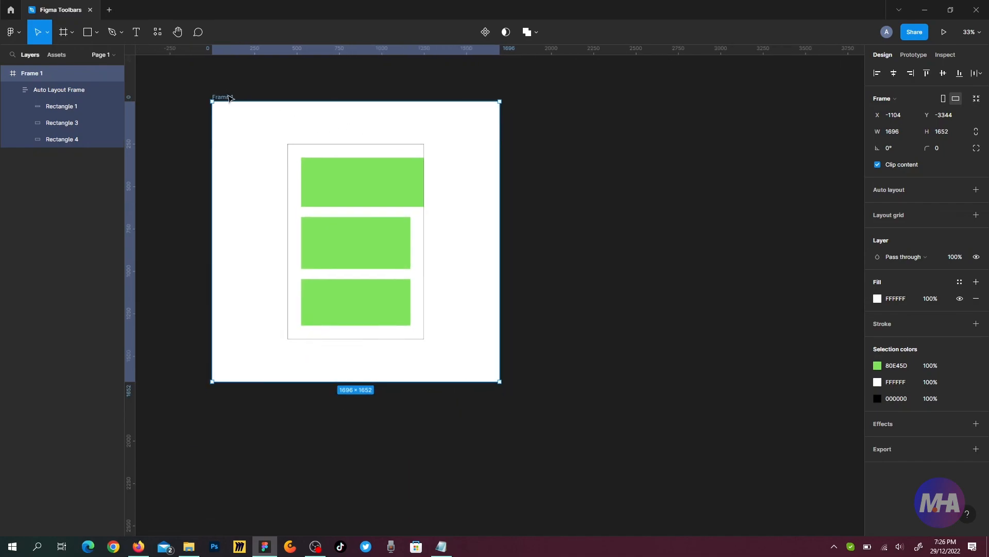
{"action": "left_click_drag", "start_coordinate": [229, 98], "coordinate": [398, 122]}
{"action": "scroll", "coordinate": [521, 150], "scroll_direction": "down", "scroll_amount": 2}
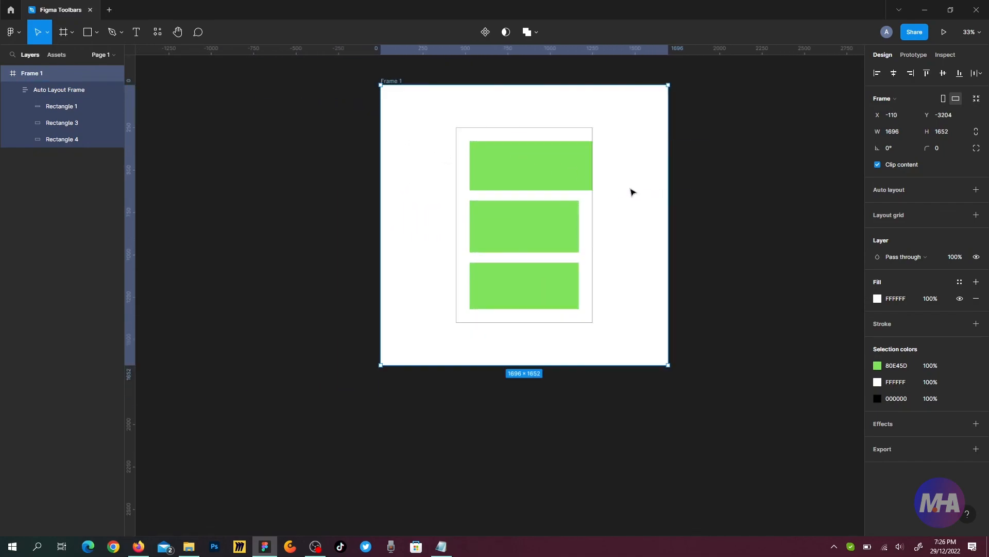
- Widen the top rectangle to about 1407 and set its width to Fill container
{"action": "left_click", "coordinate": [561, 163]}
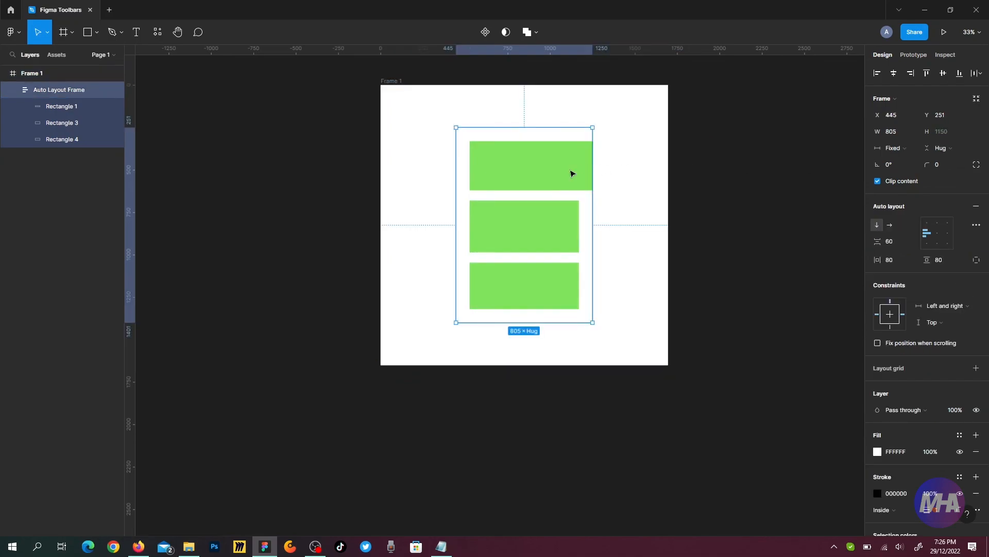
{"action": "left_click", "coordinate": [528, 170]}
{"action": "left_click_drag", "start_coordinate": [593, 166], "coordinate": [709, 166]}
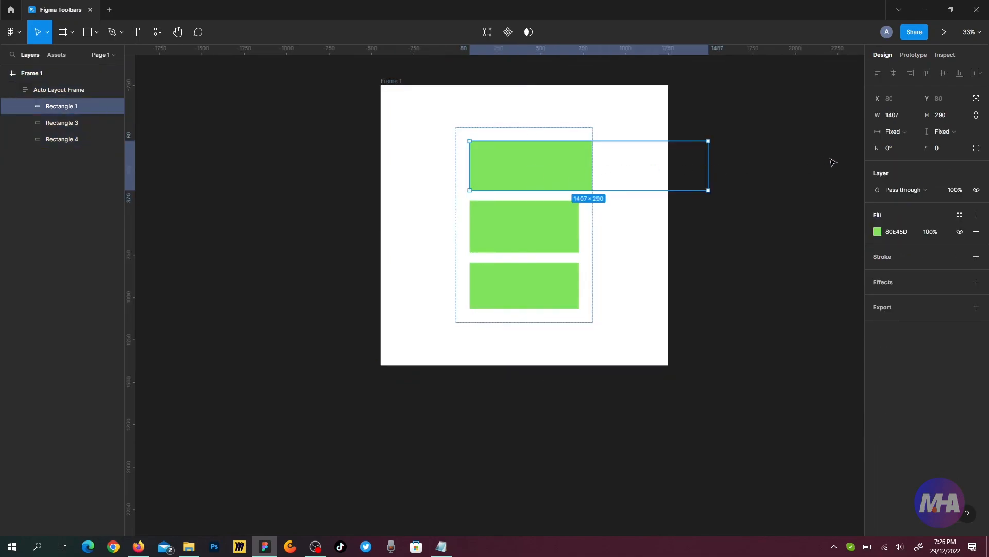
{"action": "left_click", "coordinate": [902, 133]}
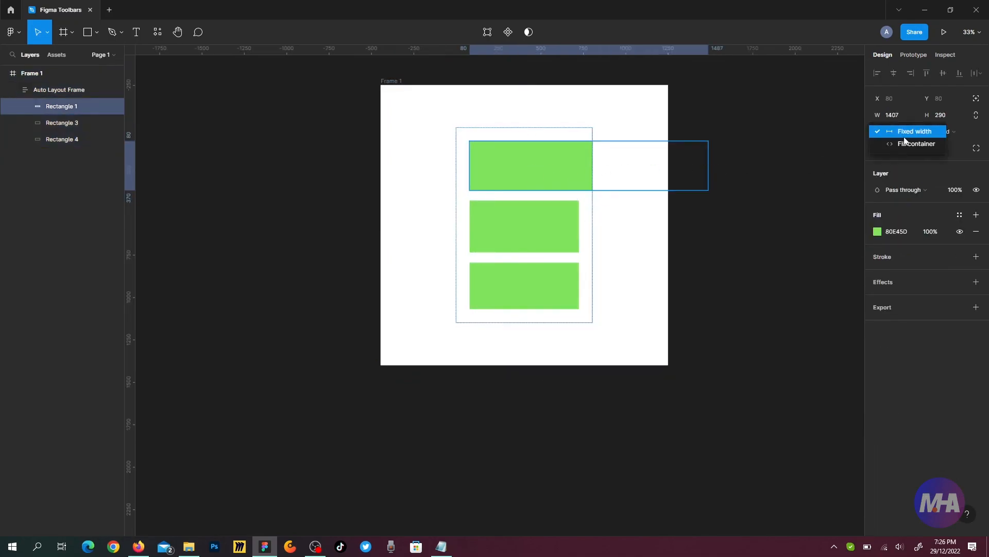
{"action": "left_click", "coordinate": [905, 144]}
{"action": "left_click", "coordinate": [637, 169]}
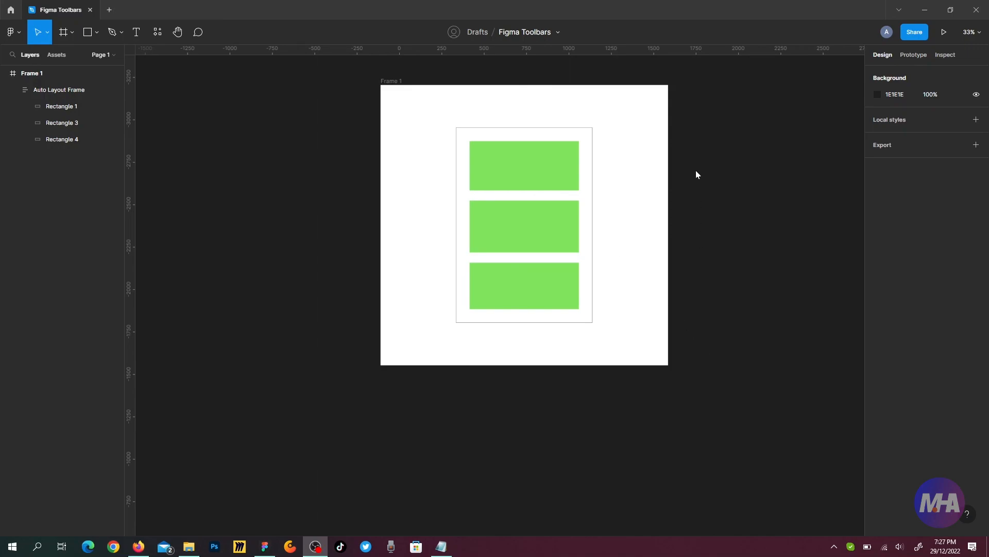
{"action": "left_click", "coordinate": [675, 148]}
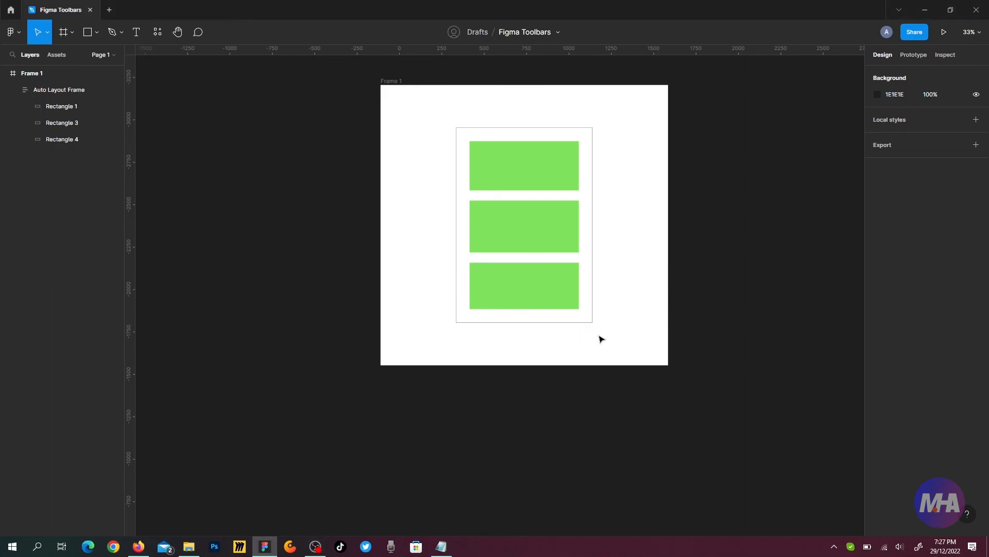
{"action": "scroll", "coordinate": [654, 320], "scroll_direction": "up", "scroll_amount": 1}
{"action": "scroll", "coordinate": [654, 320], "scroll_direction": "up", "scroll_amount": 2}
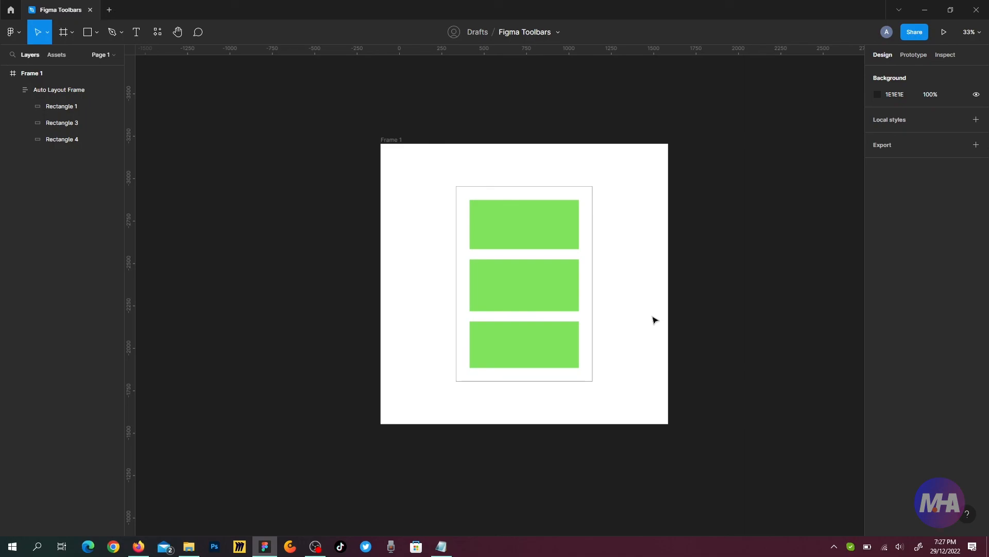
{"action": "scroll", "coordinate": [613, 305], "scroll_direction": "up", "scroll_amount": 1}
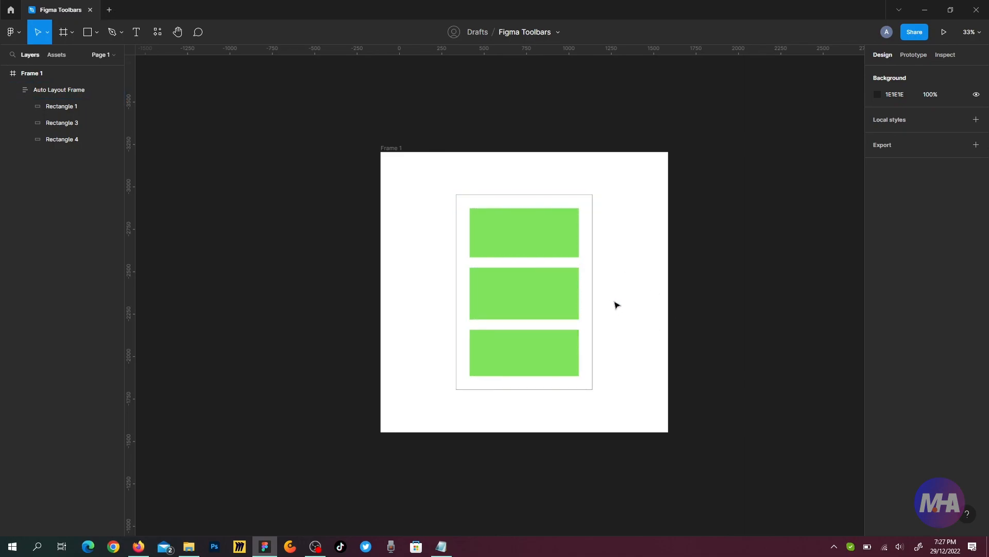